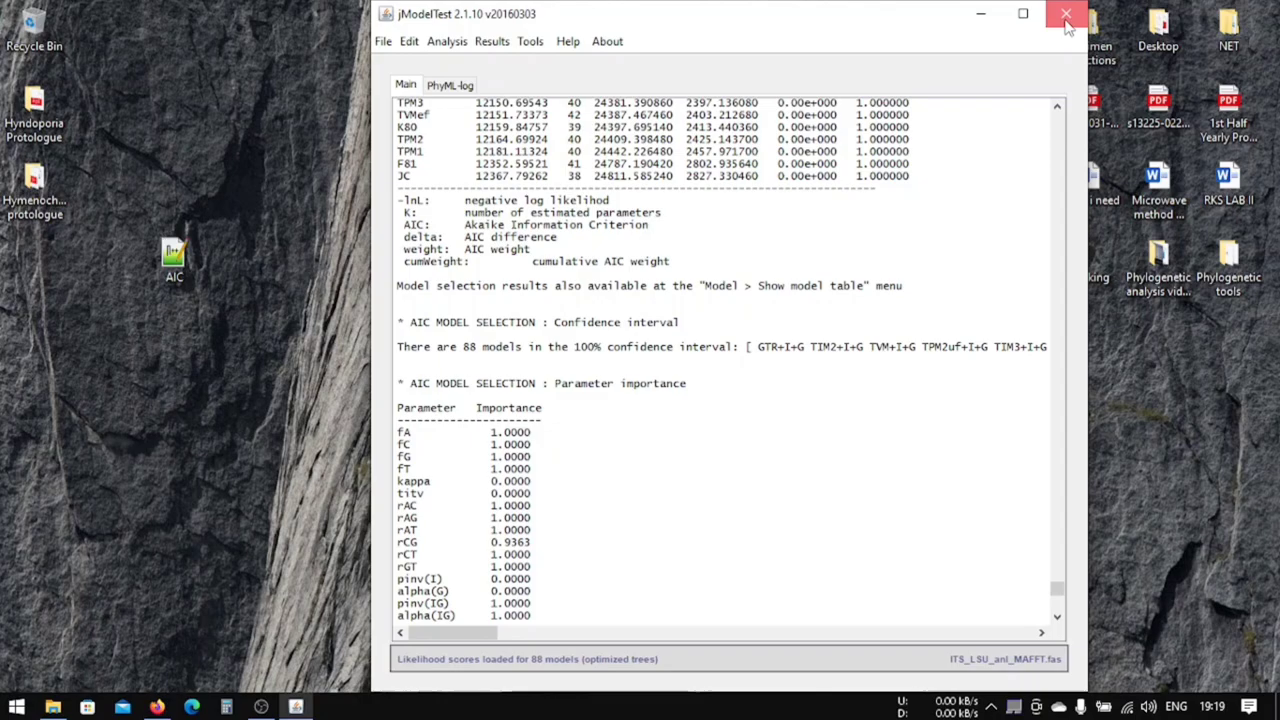
Step: Close jModelTest's model-selection results window
{"action": "left_click", "coordinate": [1067, 20]}
Step: In the browser showing jmodeltest2, dismiss the download panel and search the web for RAxML
{"action": "double_click", "coordinate": [457, 105]}
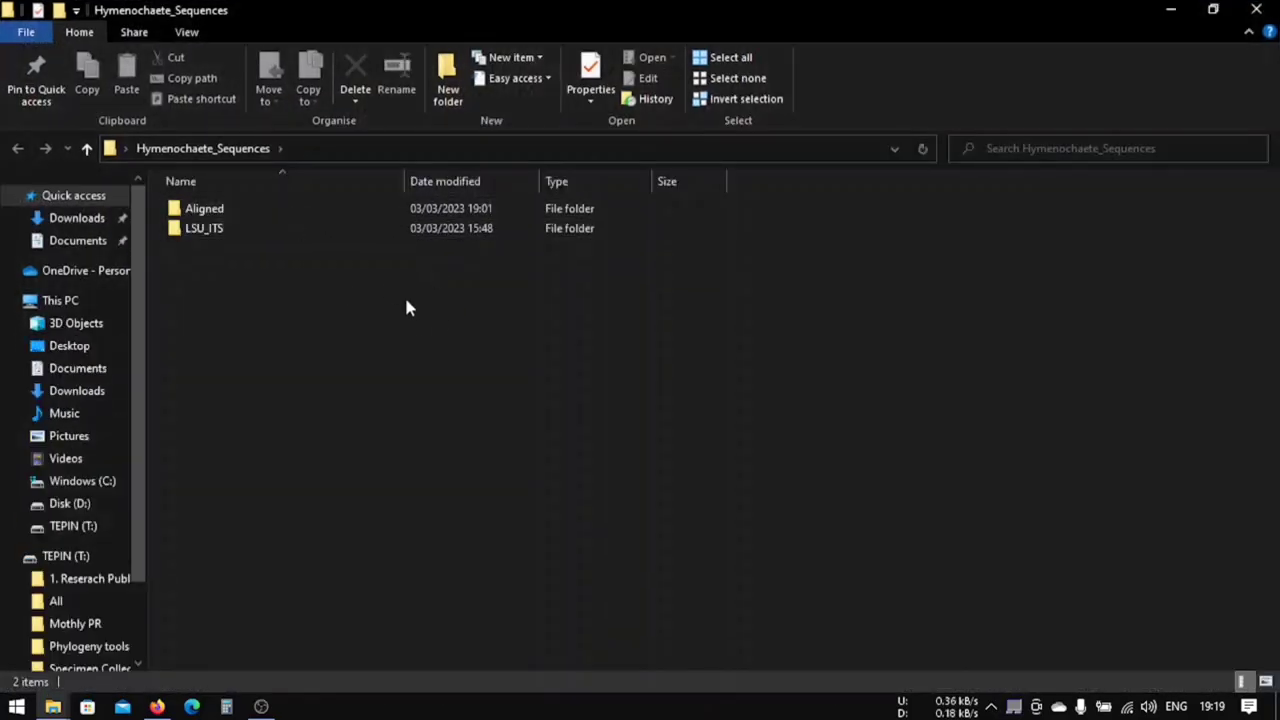
{"action": "left_click", "coordinate": [157, 706]}
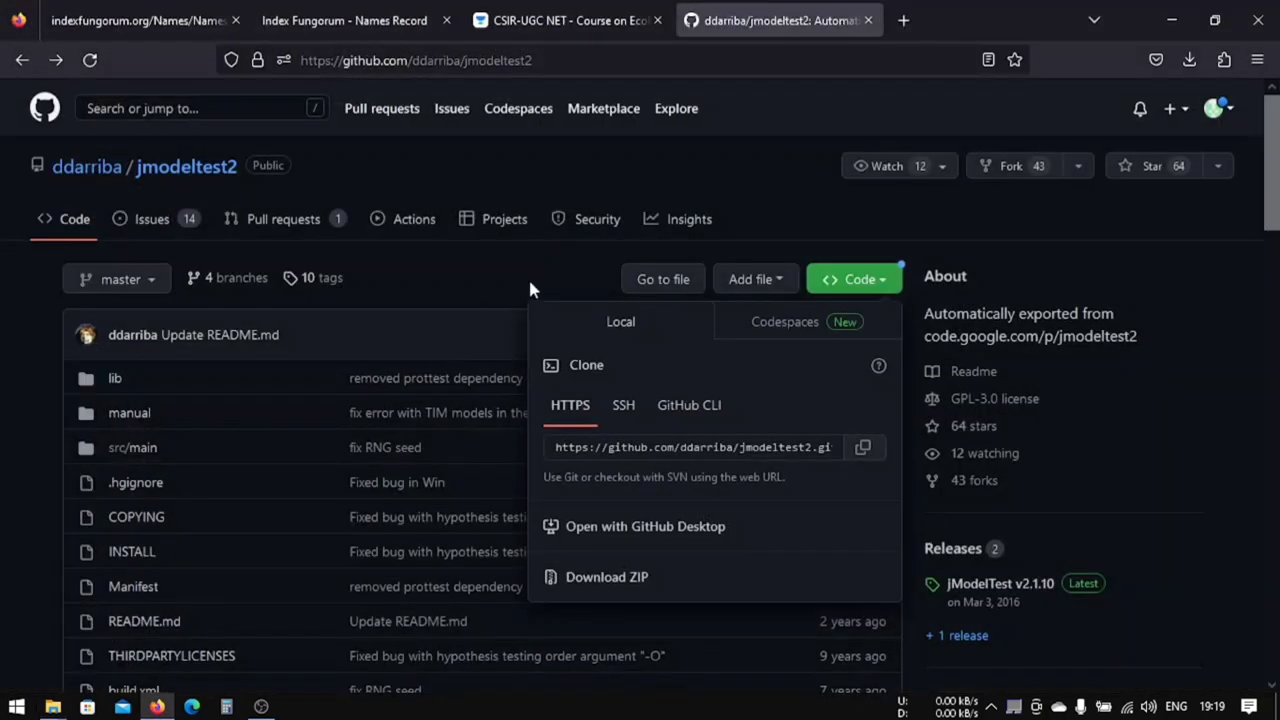
{"action": "left_click", "coordinate": [261, 148]}
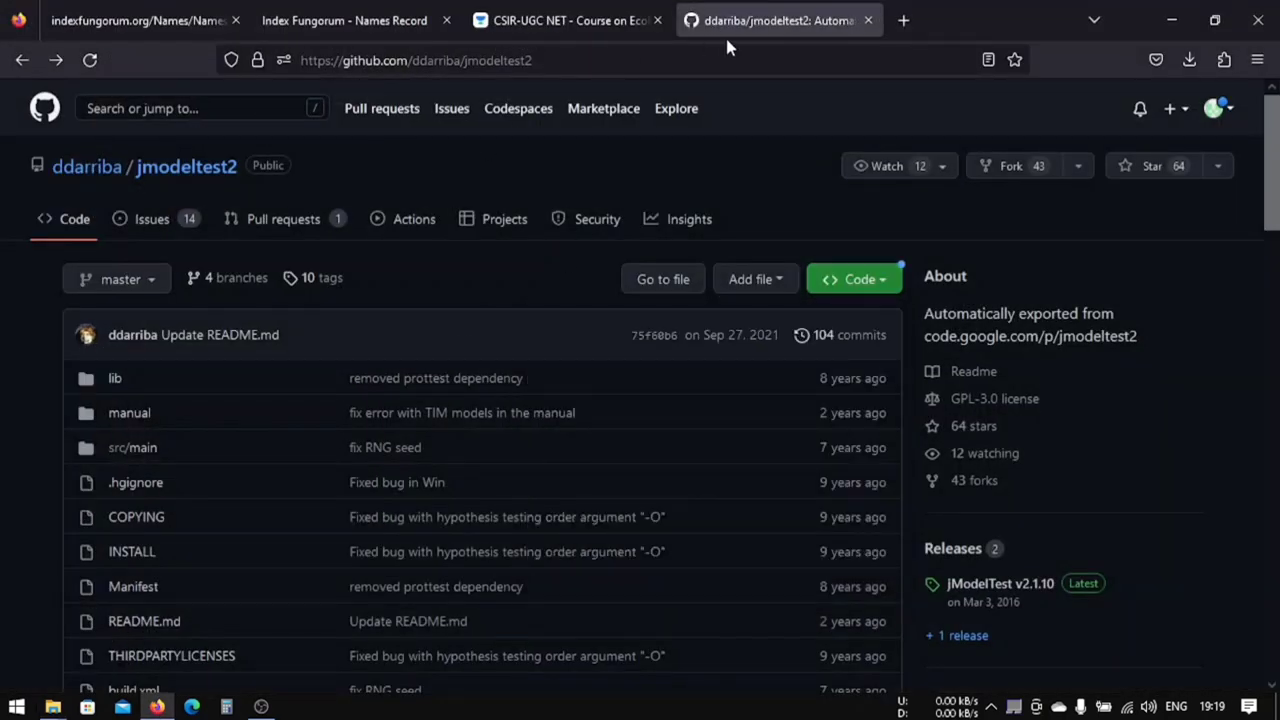
{"action": "left_click", "coordinate": [831, 47]}
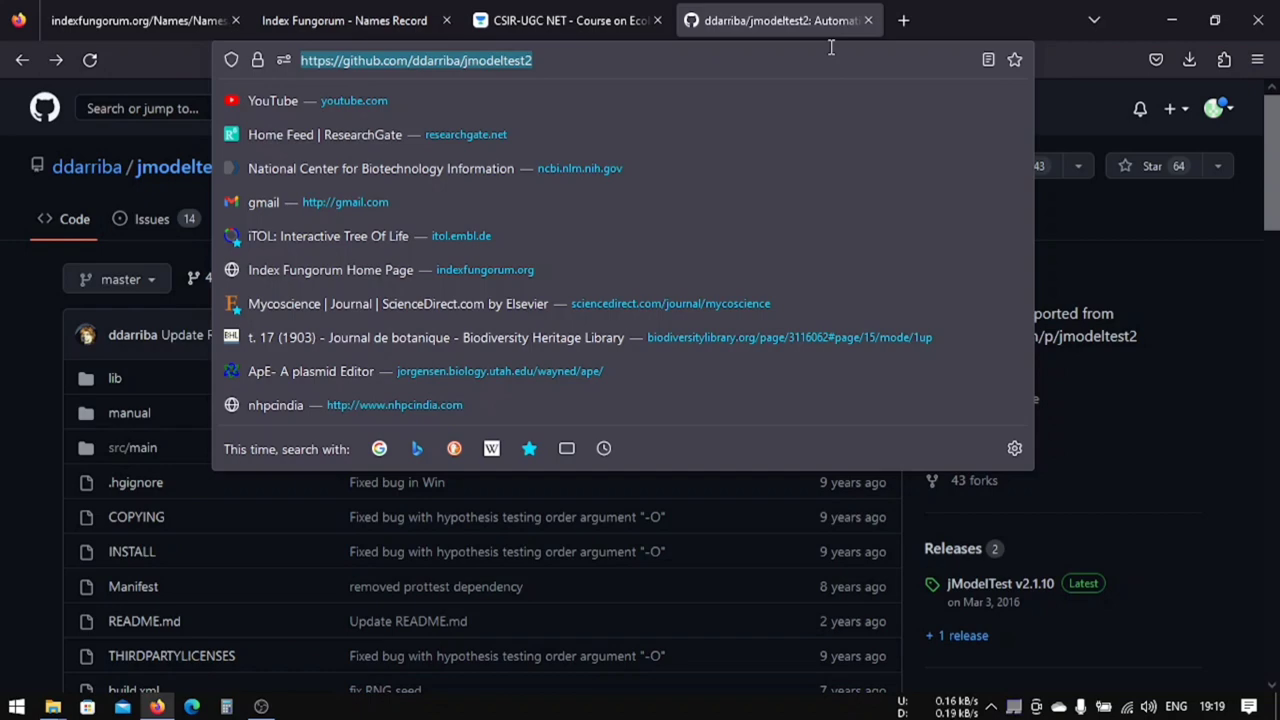
{"action": "type", "text": "RAx"}
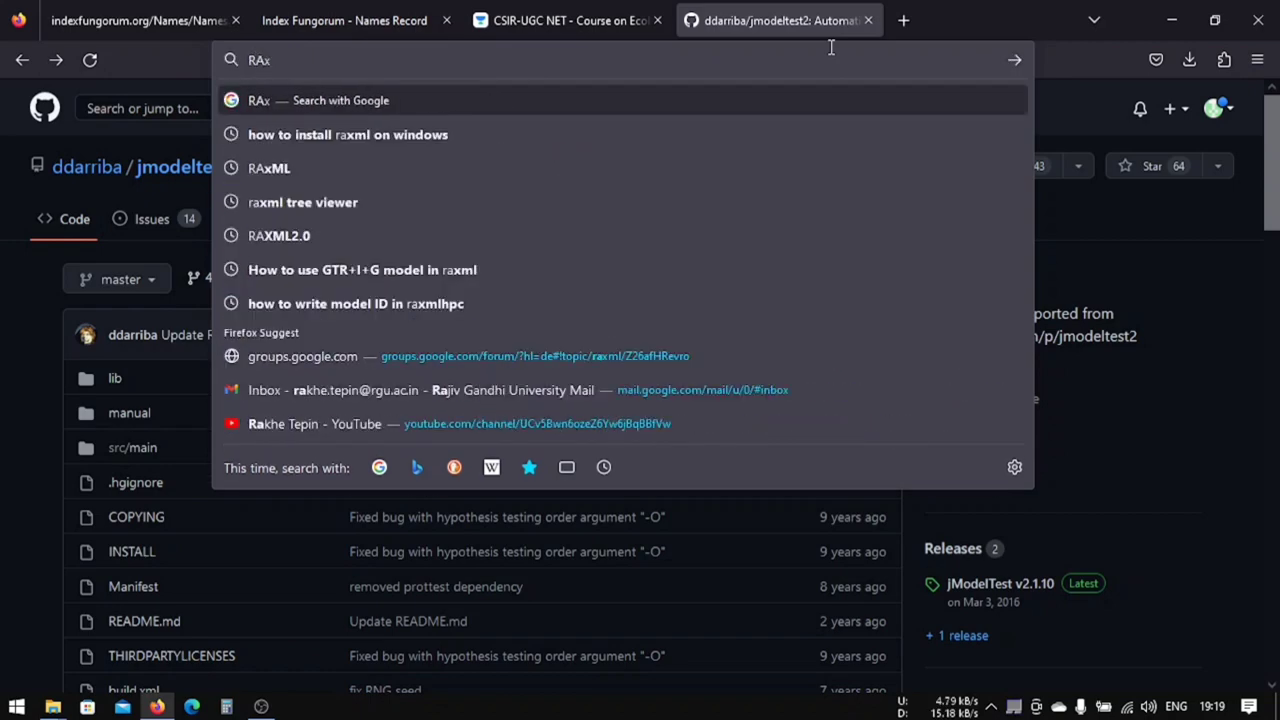
{"action": "type", "text": "M"}
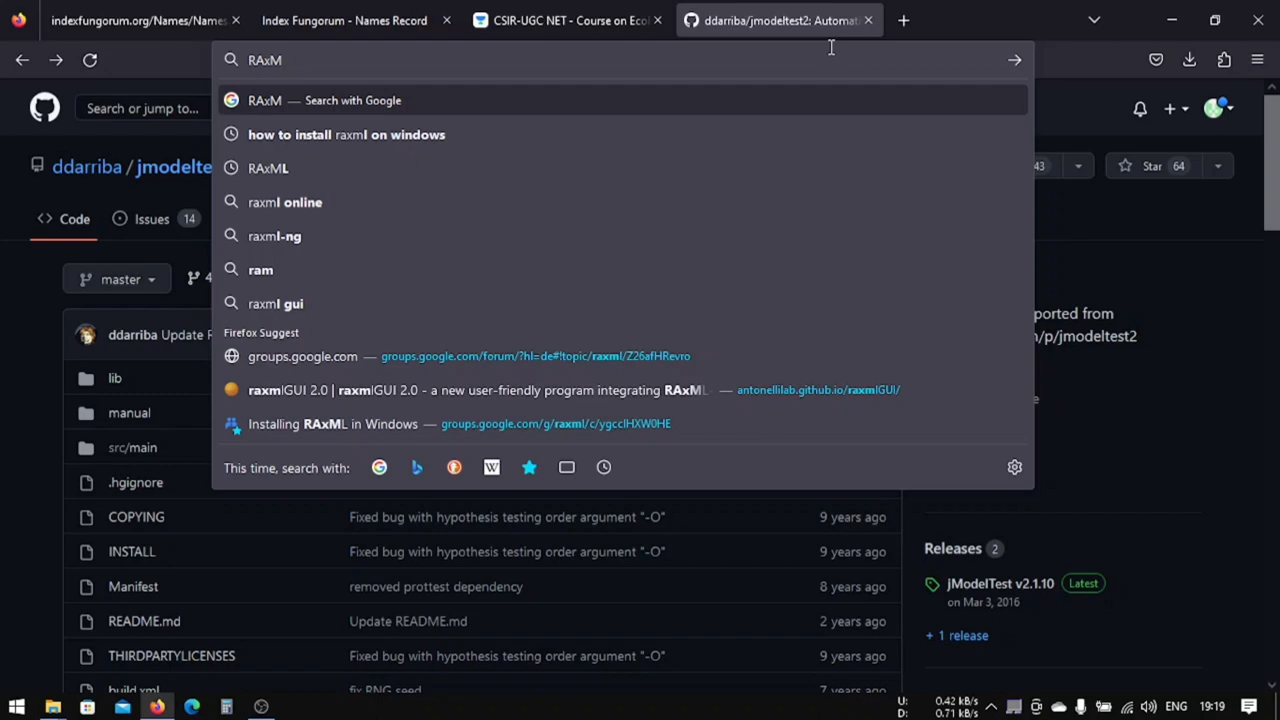
{"action": "type", "text": "L"}
{"action": "key", "text": "Return"}
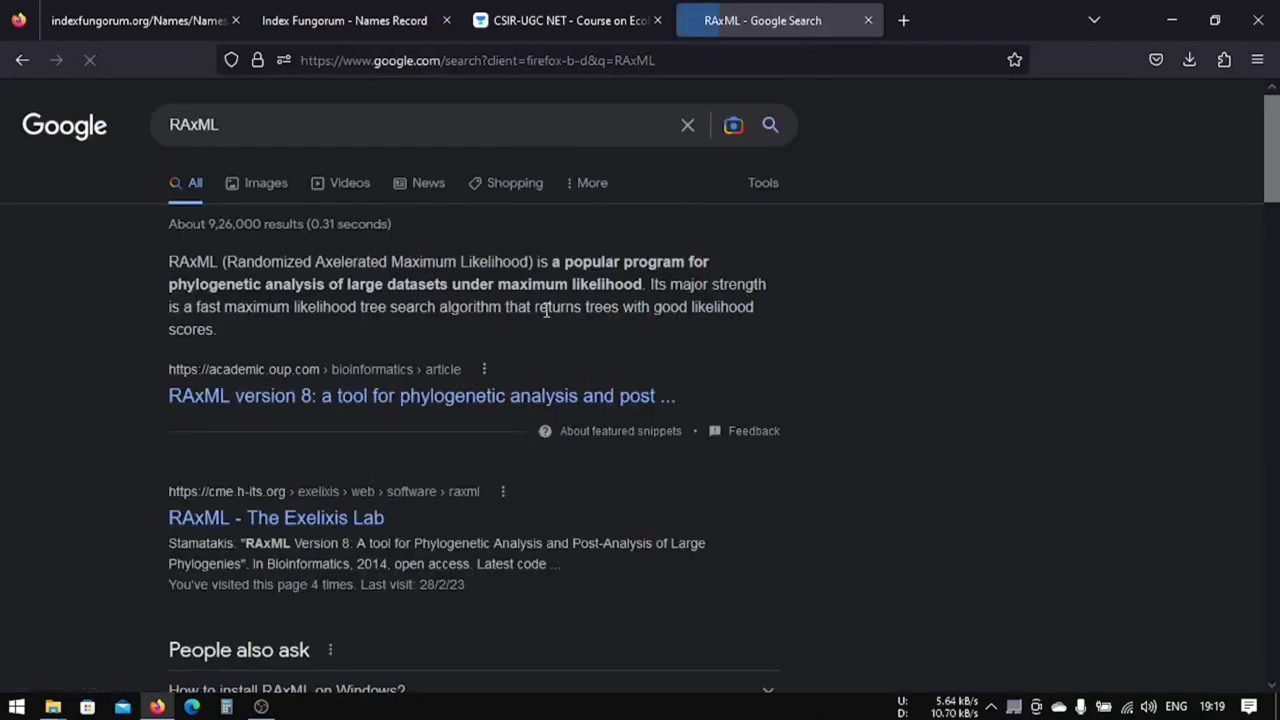
Step: Start a ZIP download of the standard-RAxML repository, cancel the save, and return to Phylogenetic tools
{"action": "scroll", "coordinate": [304, 478], "scroll_direction": "down", "scroll_amount": 5}
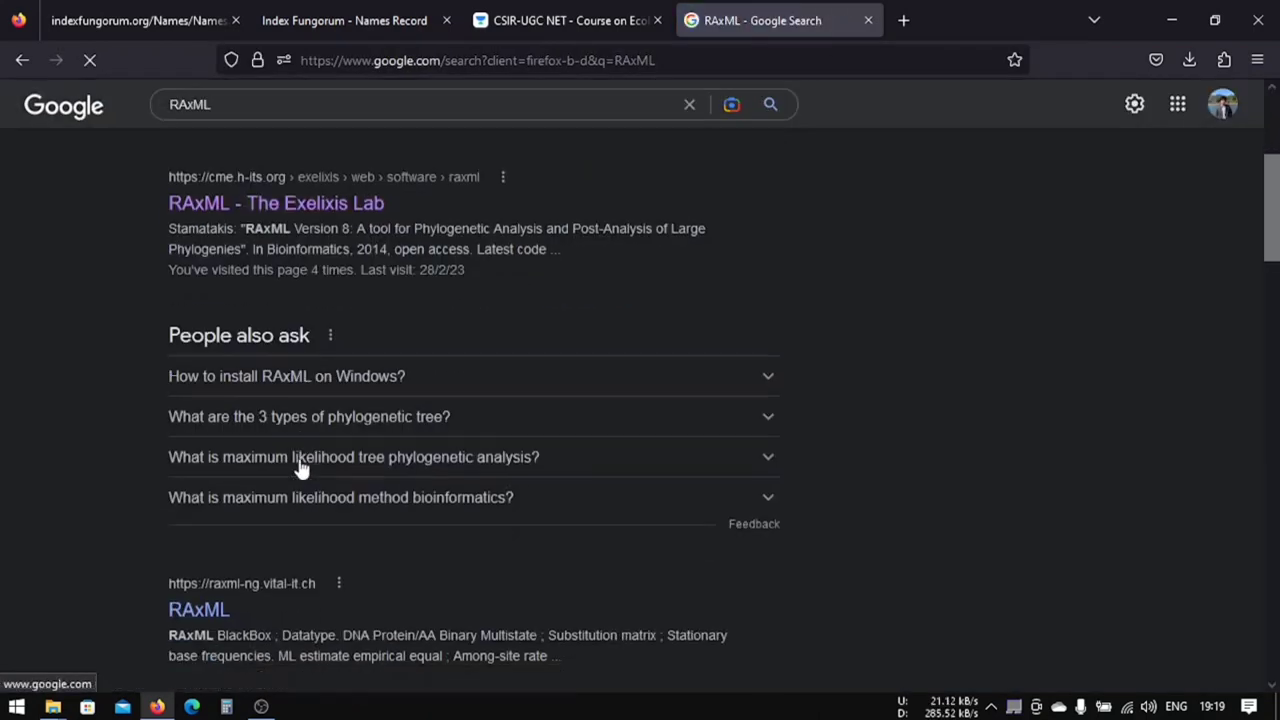
{"action": "scroll", "coordinate": [300, 468], "scroll_direction": "down", "scroll_amount": 6}
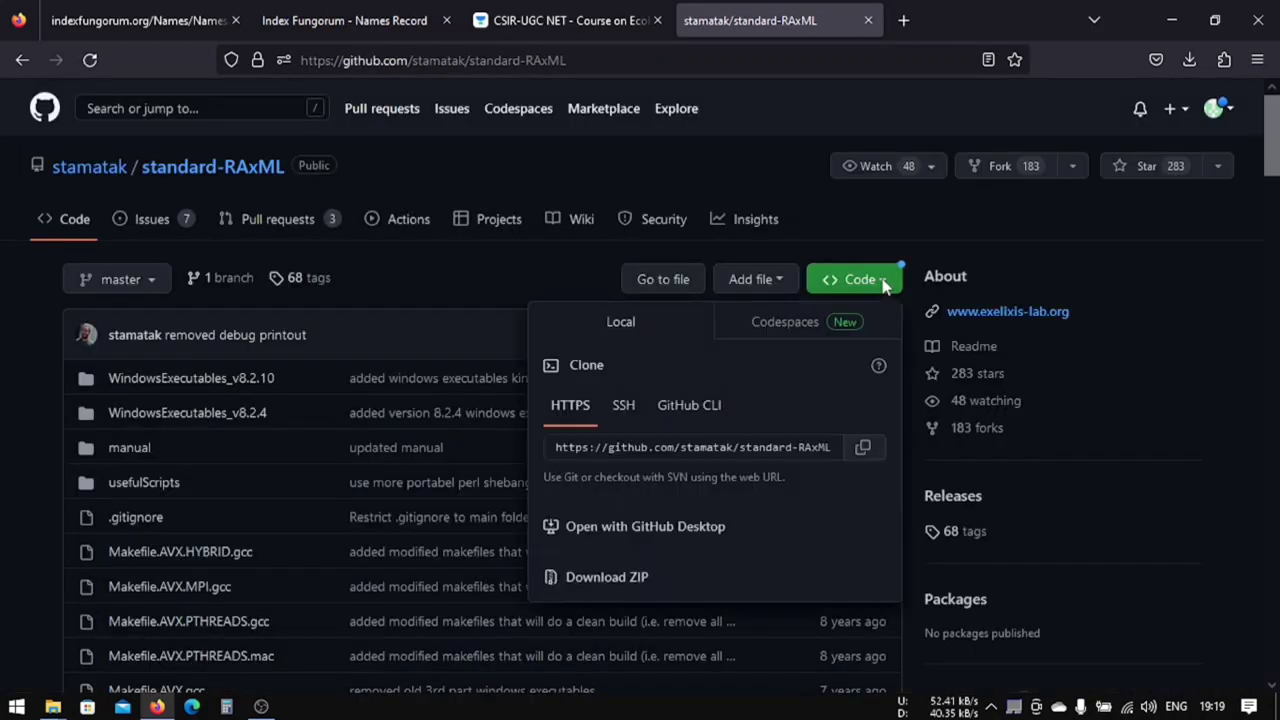
{"action": "left_click", "coordinate": [622, 585]}
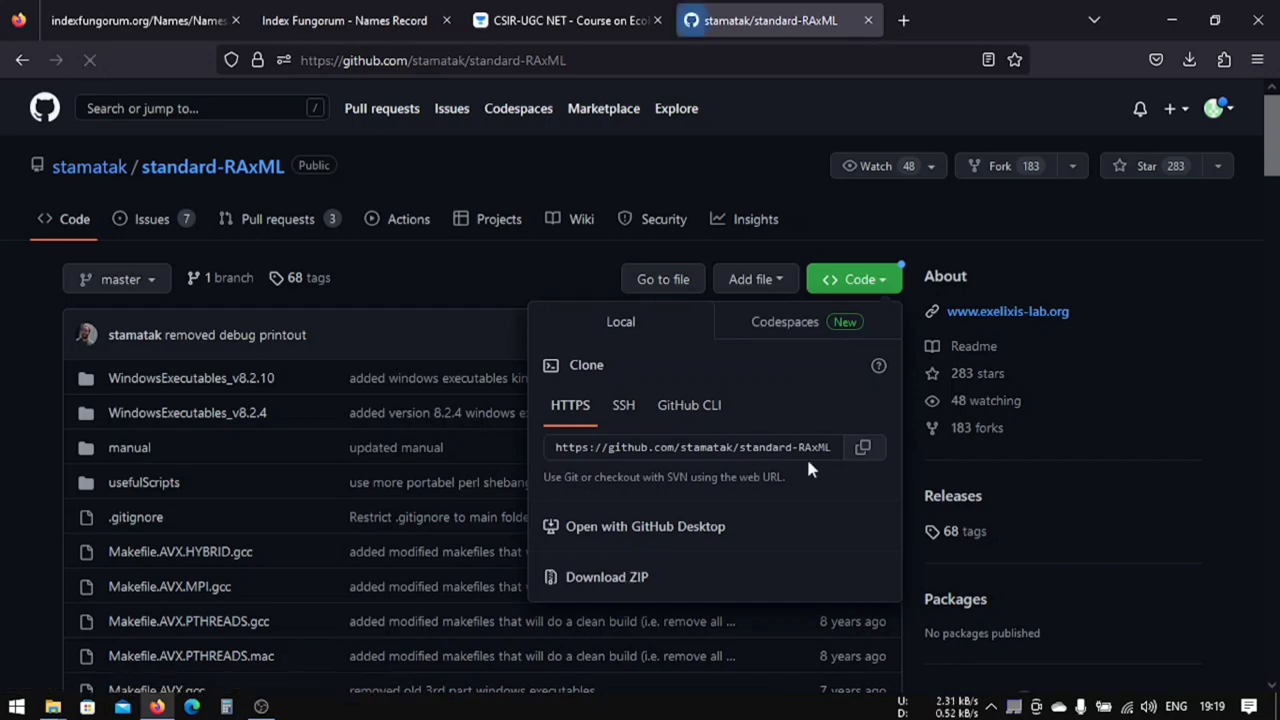
{"action": "left_click", "coordinate": [618, 14]}
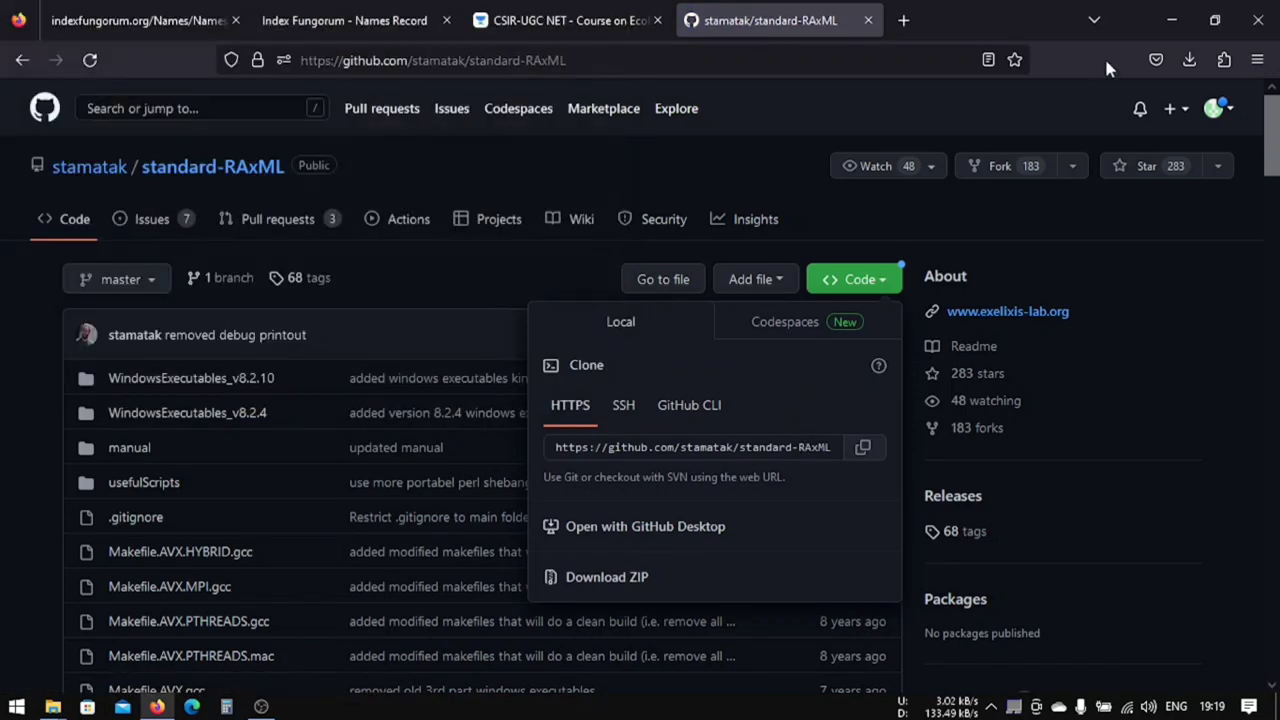
{"action": "left_click", "coordinate": [53, 707]}
Step: Navigate into standard-RAxML-master > WindowsExecutables_v8.2.10
{"action": "scroll", "coordinate": [256, 470], "scroll_direction": "down", "scroll_amount": 1}
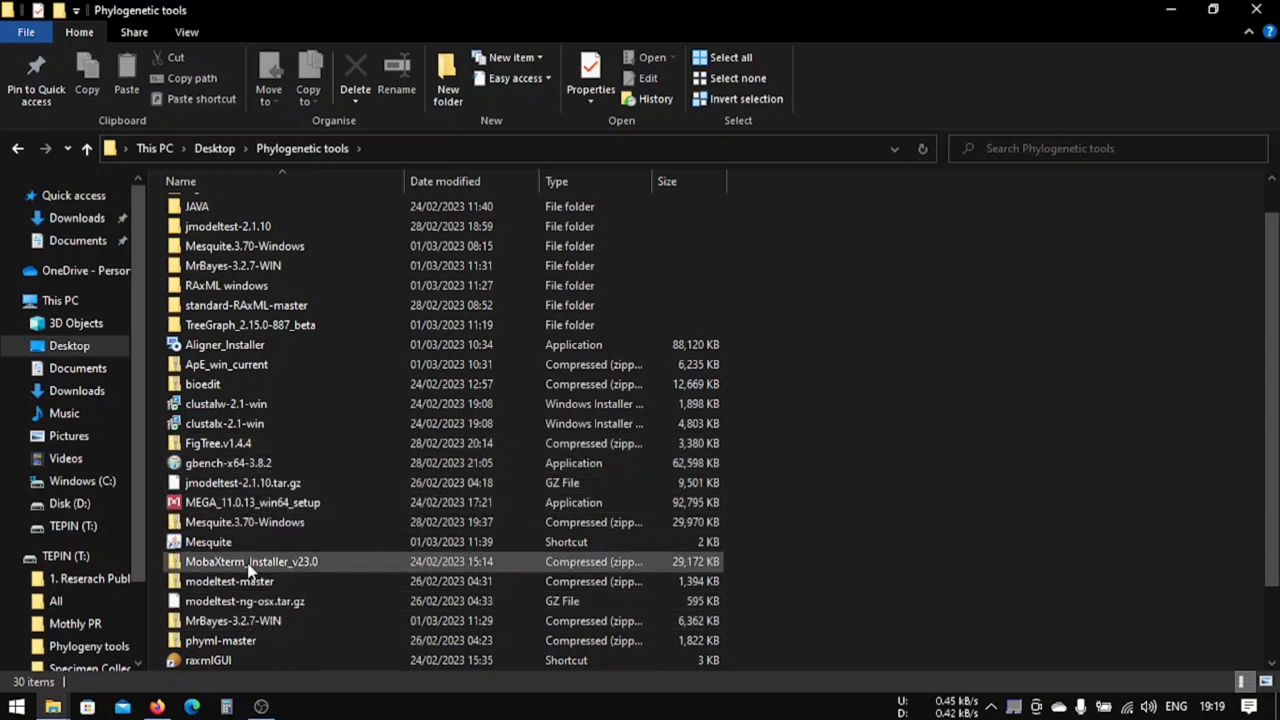
{"action": "scroll", "coordinate": [276, 628], "scroll_direction": "down", "scroll_amount": 1}
{"action": "left_click", "coordinate": [276, 660]}
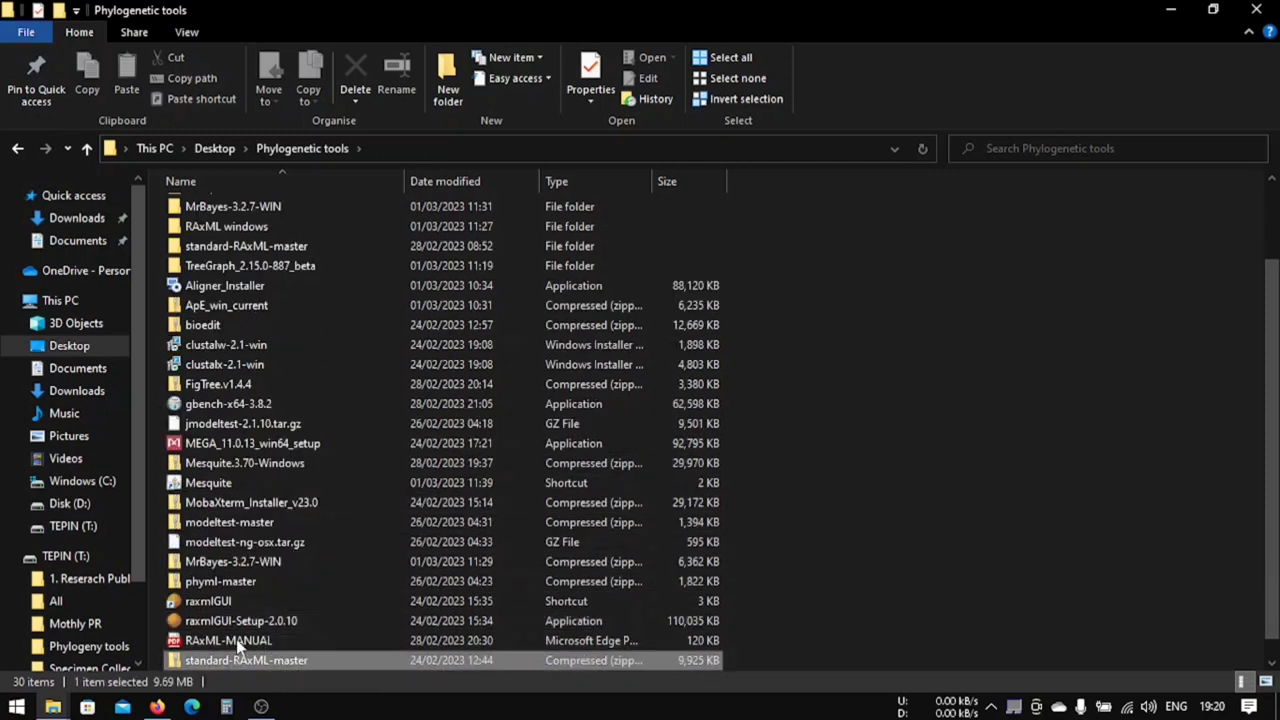
{"action": "scroll", "coordinate": [337, 620], "scroll_direction": "down", "scroll_amount": 1}
{"action": "scroll", "coordinate": [290, 540], "scroll_direction": "up", "scroll_amount": 2}
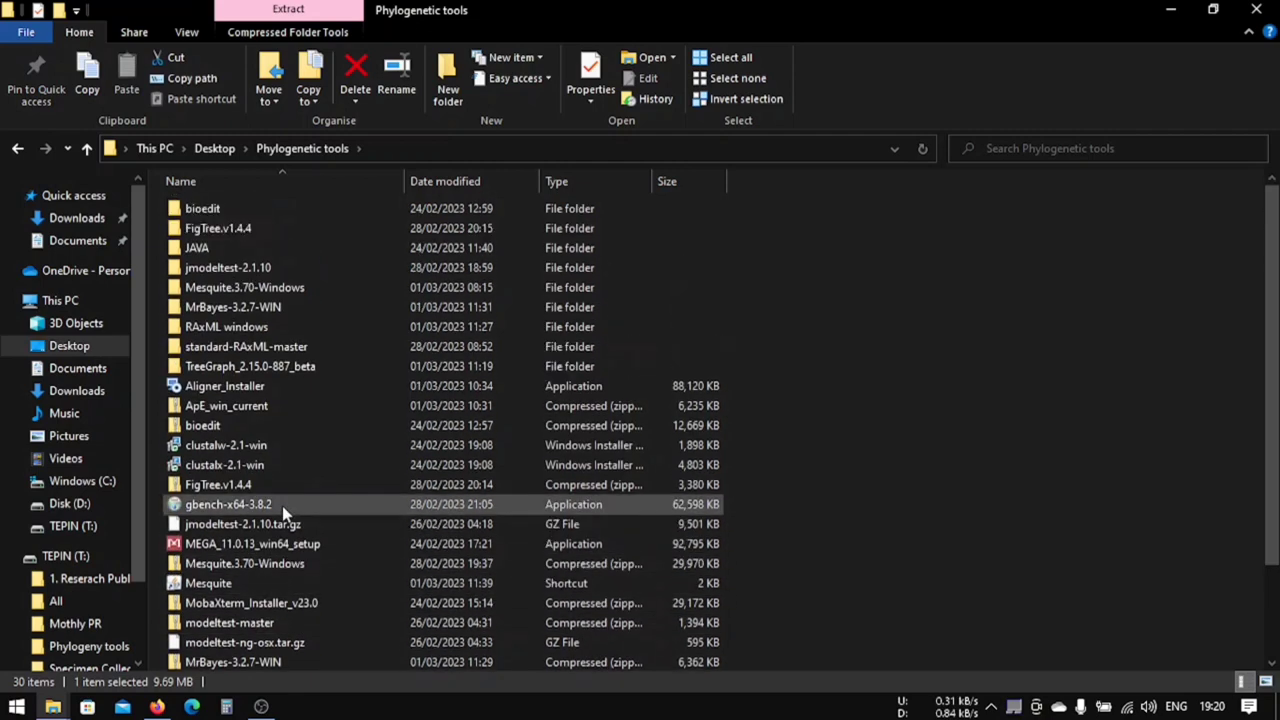
{"action": "double_click", "coordinate": [258, 346]}
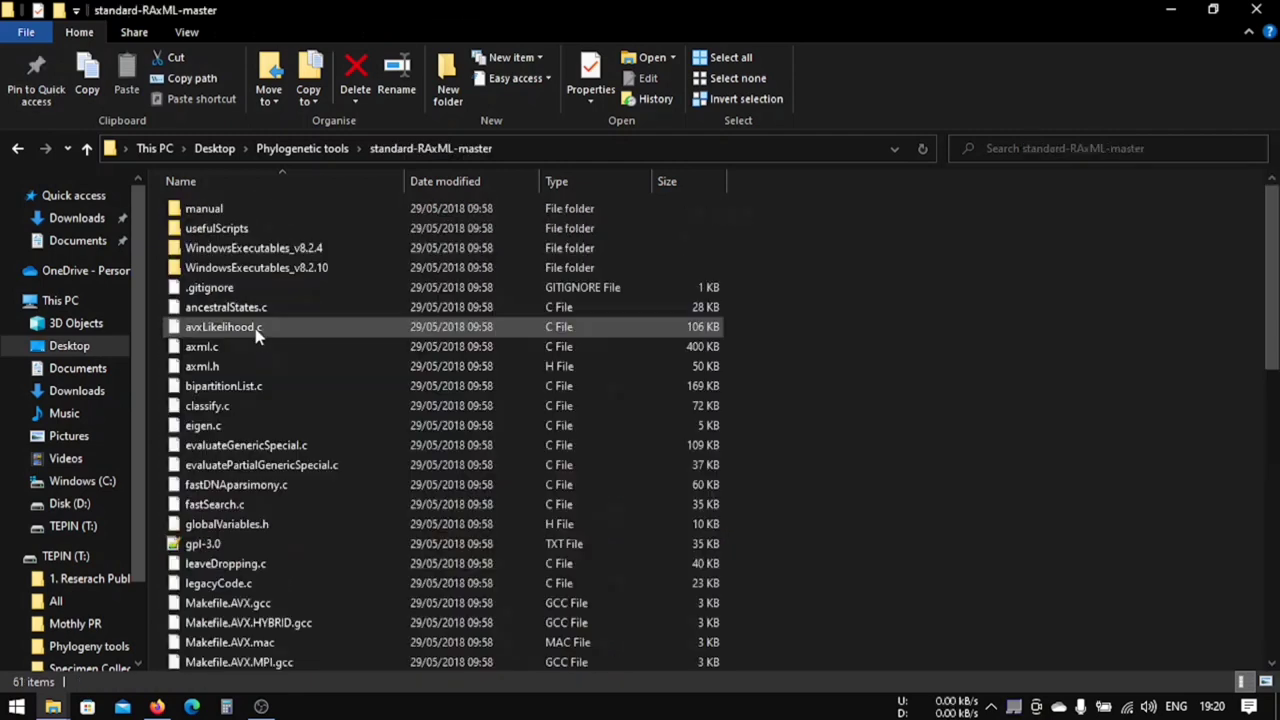
{"action": "double_click", "coordinate": [296, 269]}
Step: Copy raxmlHPC and raxmlHPC-PTHREADS
{"action": "left_click", "coordinate": [205, 209]}
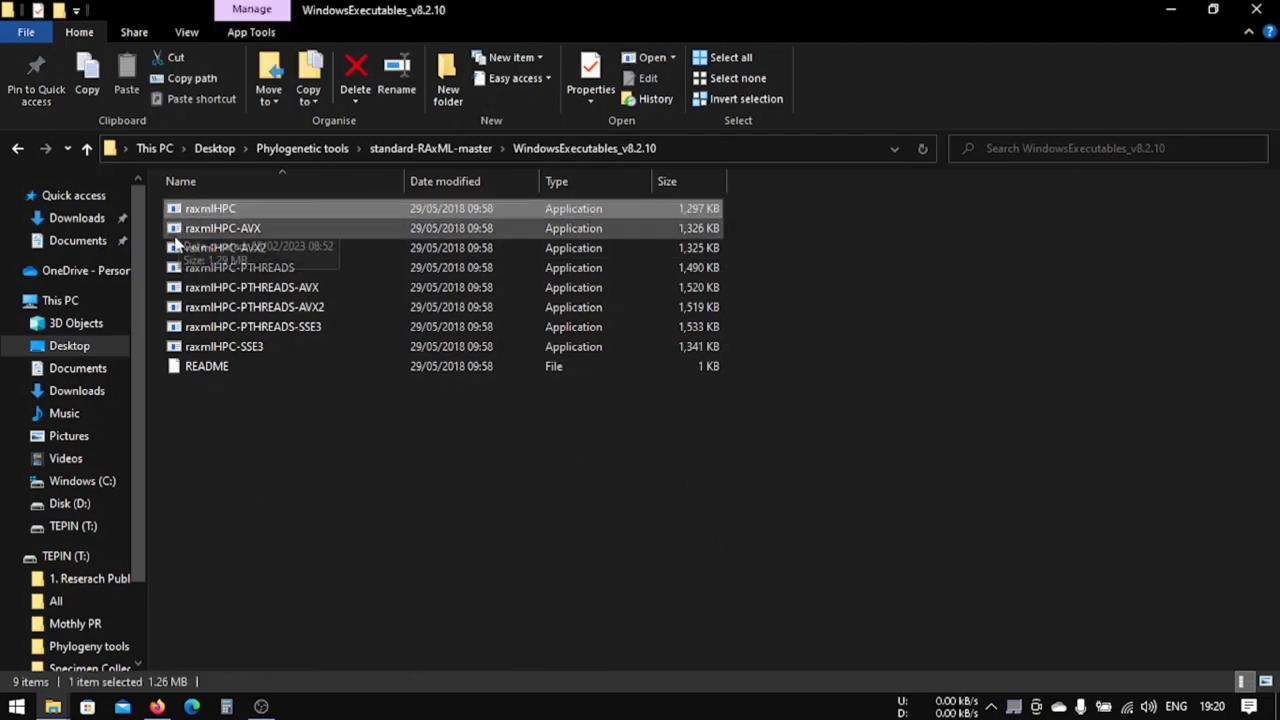
{"action": "left_click", "coordinate": [230, 276], "text": "ctrl"}
{"action": "right_click", "coordinate": [228, 272]}
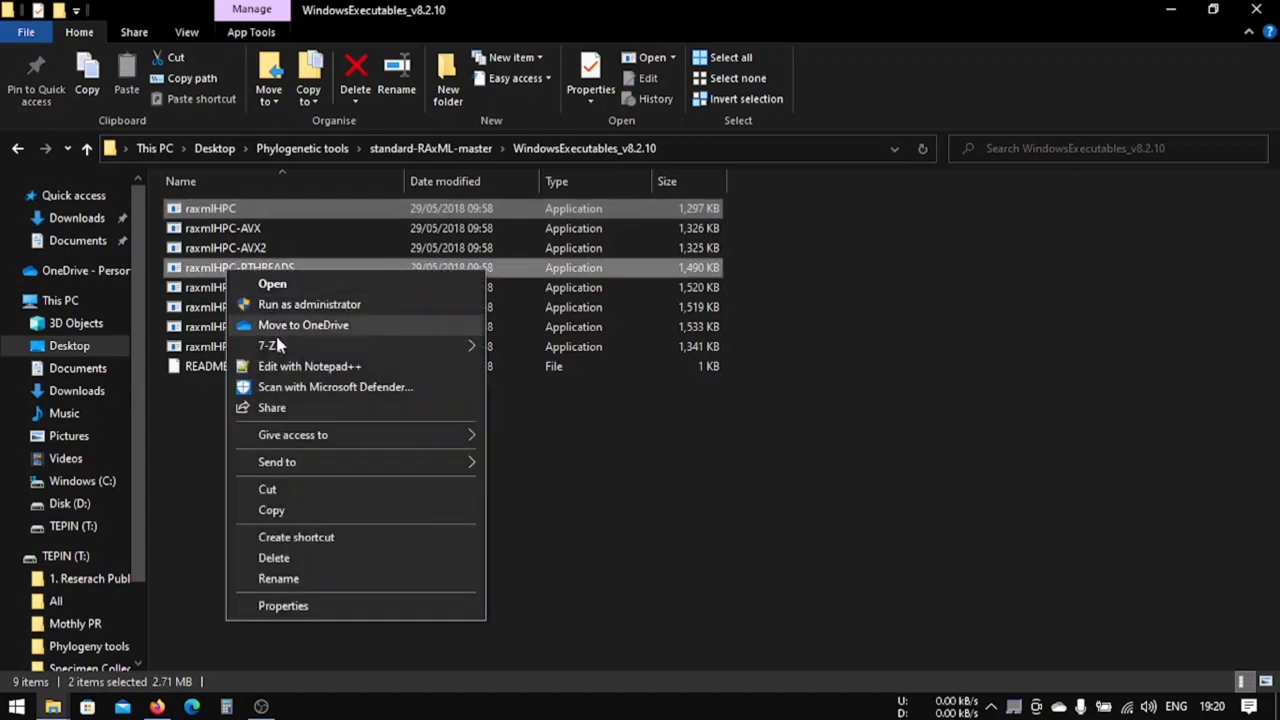
{"action": "left_click", "coordinate": [285, 508]}
Step: Create a new folder named RAxML inside Hymenochaete_Sequences
{"action": "left_click", "coordinate": [1170, 9]}
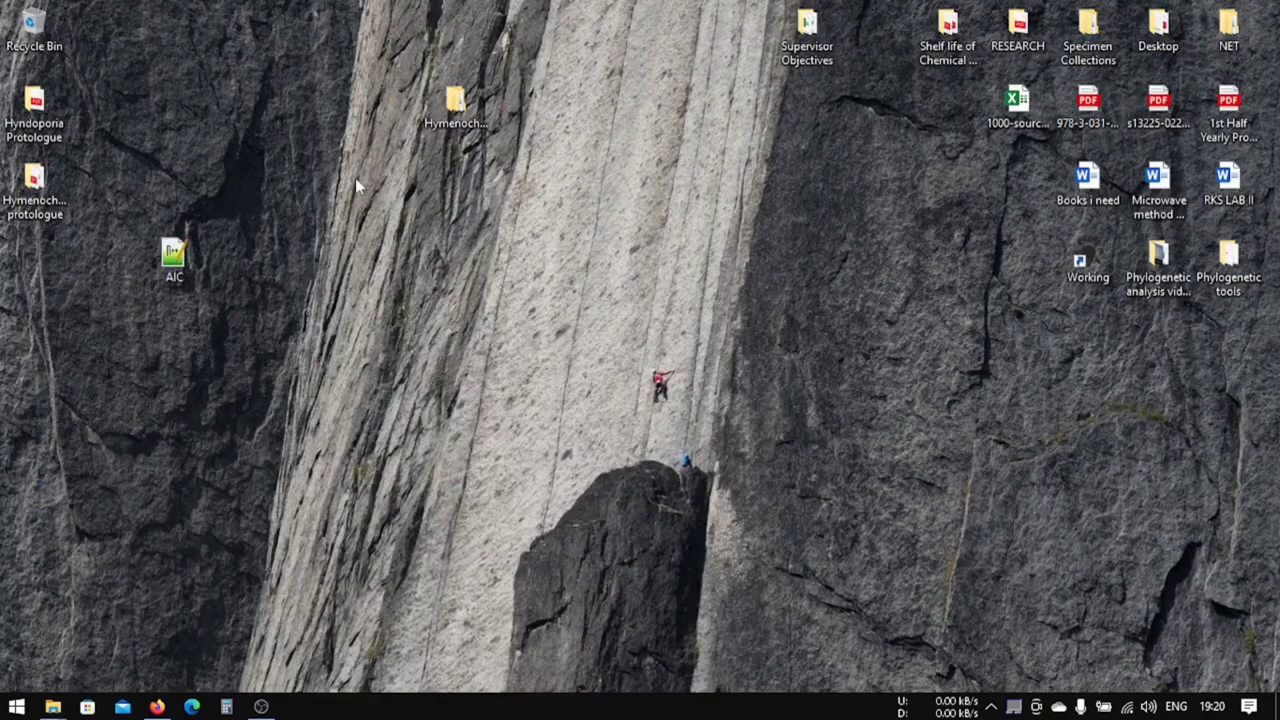
{"action": "double_click", "coordinate": [488, 100]}
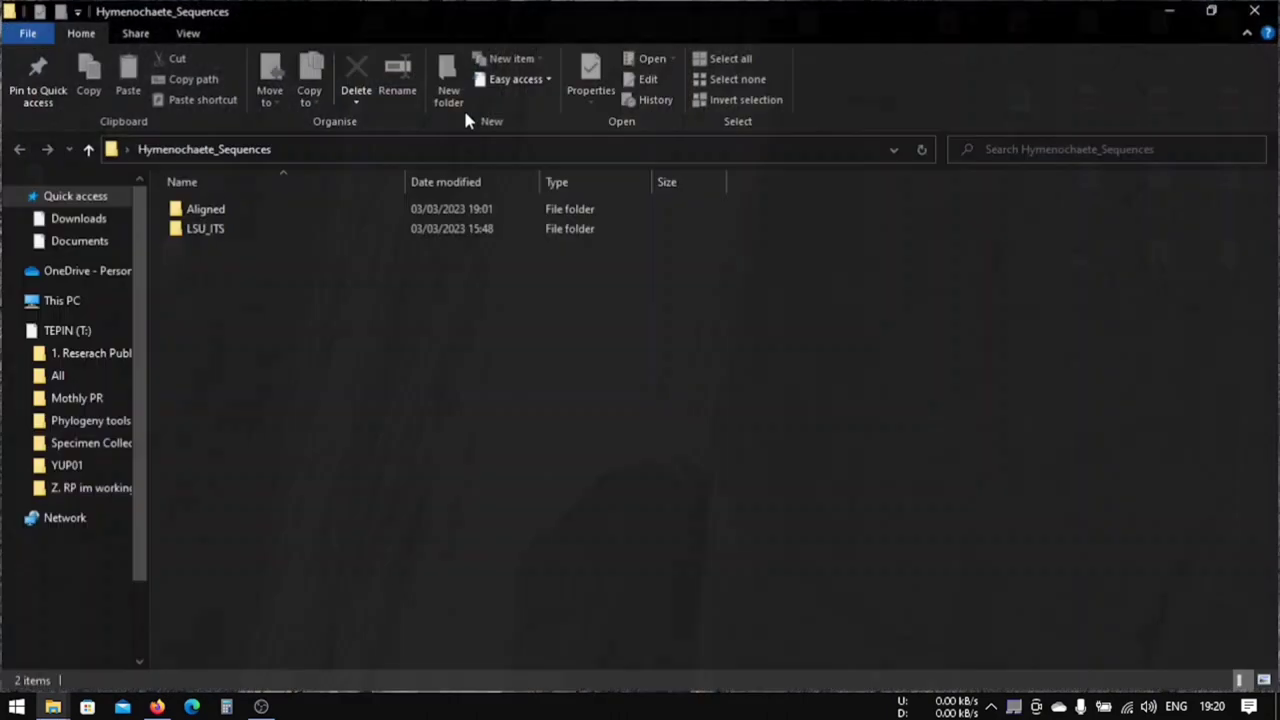
{"action": "right_click", "coordinate": [231, 289]}
{"action": "mouse_move", "coordinate": [342, 521]}
{"action": "left_click", "coordinate": [527, 262]}
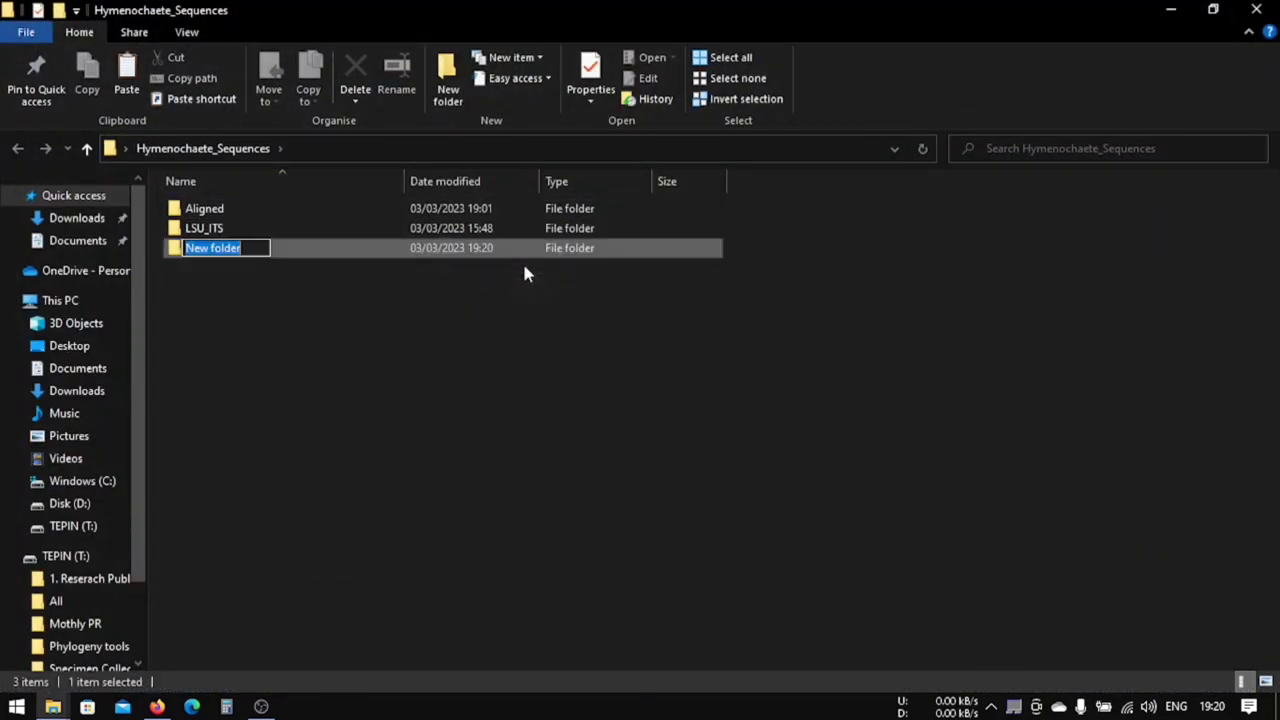
{"action": "type", "text": "R"}
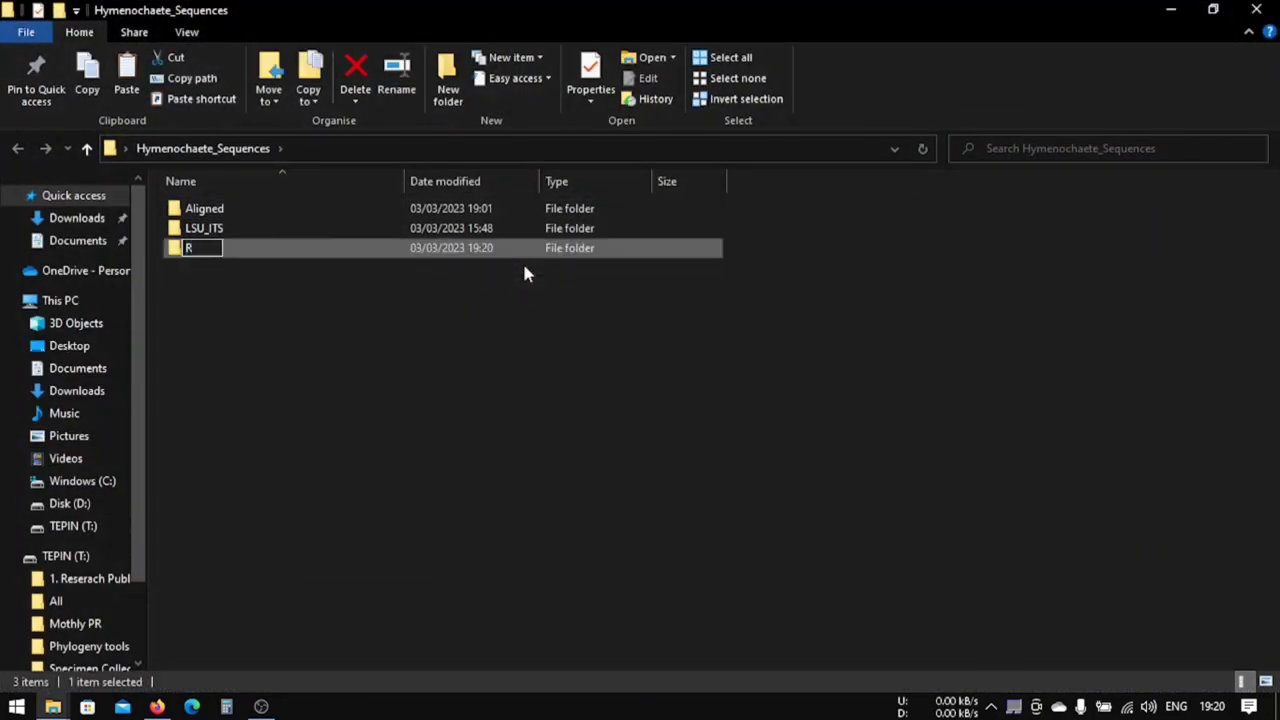
{"action": "type", "text": "AxML"}
{"action": "key", "text": "Return"}
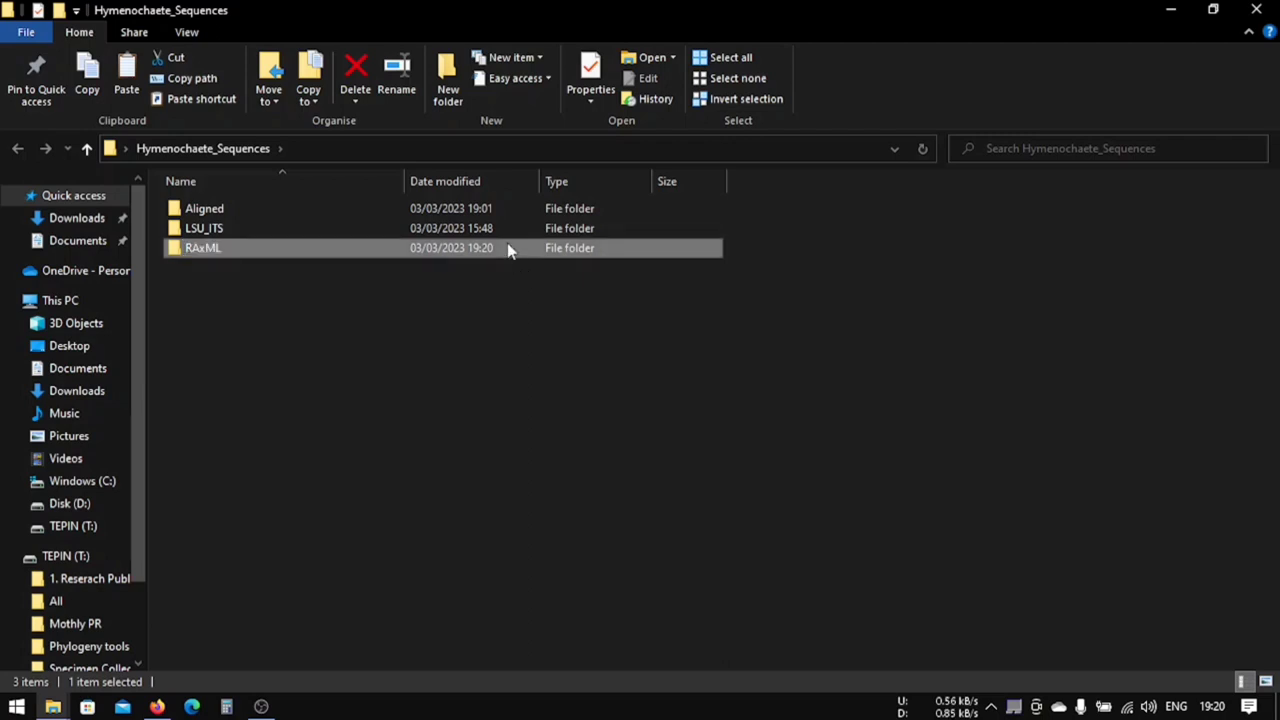
Step: Paste raxmlHPC and raxmlHPC-PTHREADS into the RAxML folder, then go back to Hymenochaete_Sequences
{"action": "double_click", "coordinate": [510, 249]}
{"action": "key", "text": "ctrl+v"}
{"action": "left_click", "coordinate": [295, 256]}
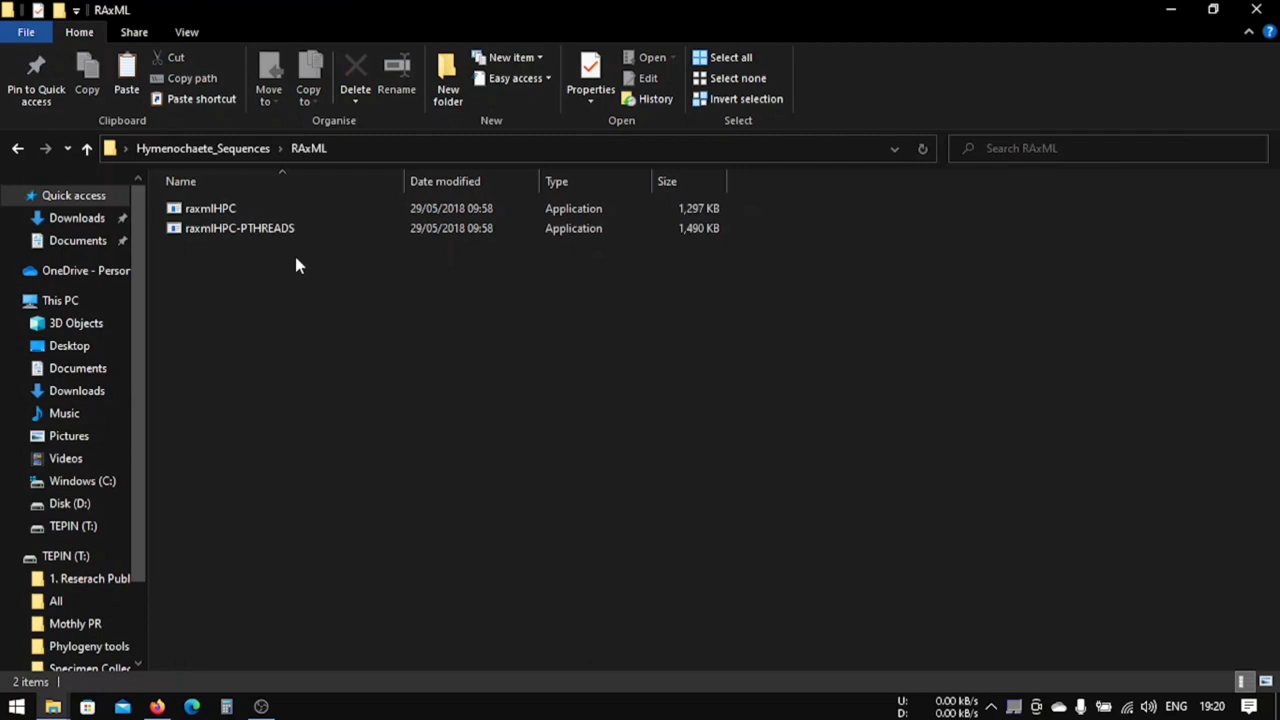
{"action": "left_click", "coordinate": [252, 152]}
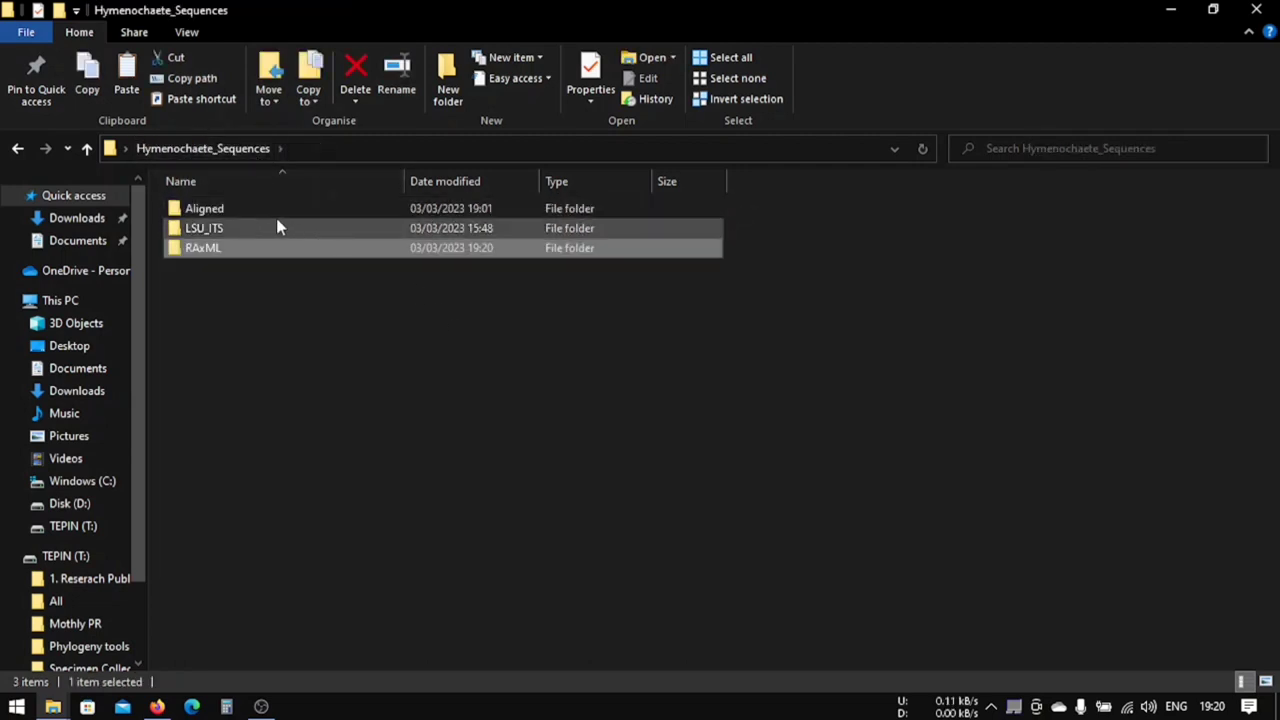
Step: Look through the LSU_ITS and Aligned folders and select the ITS_LSU_anl_MAFFT alignment
{"action": "double_click", "coordinate": [272, 226]}
{"action": "left_click", "coordinate": [250, 146]}
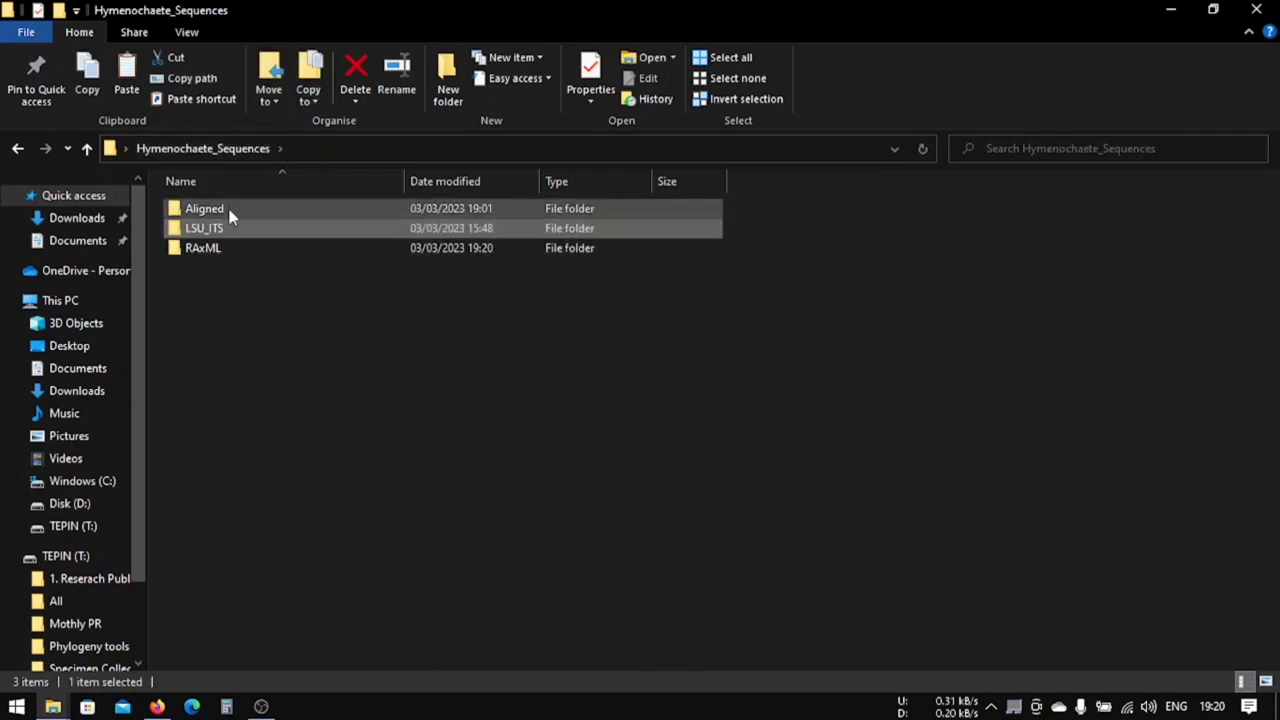
{"action": "double_click", "coordinate": [227, 208]}
{"action": "left_click", "coordinate": [250, 251]}
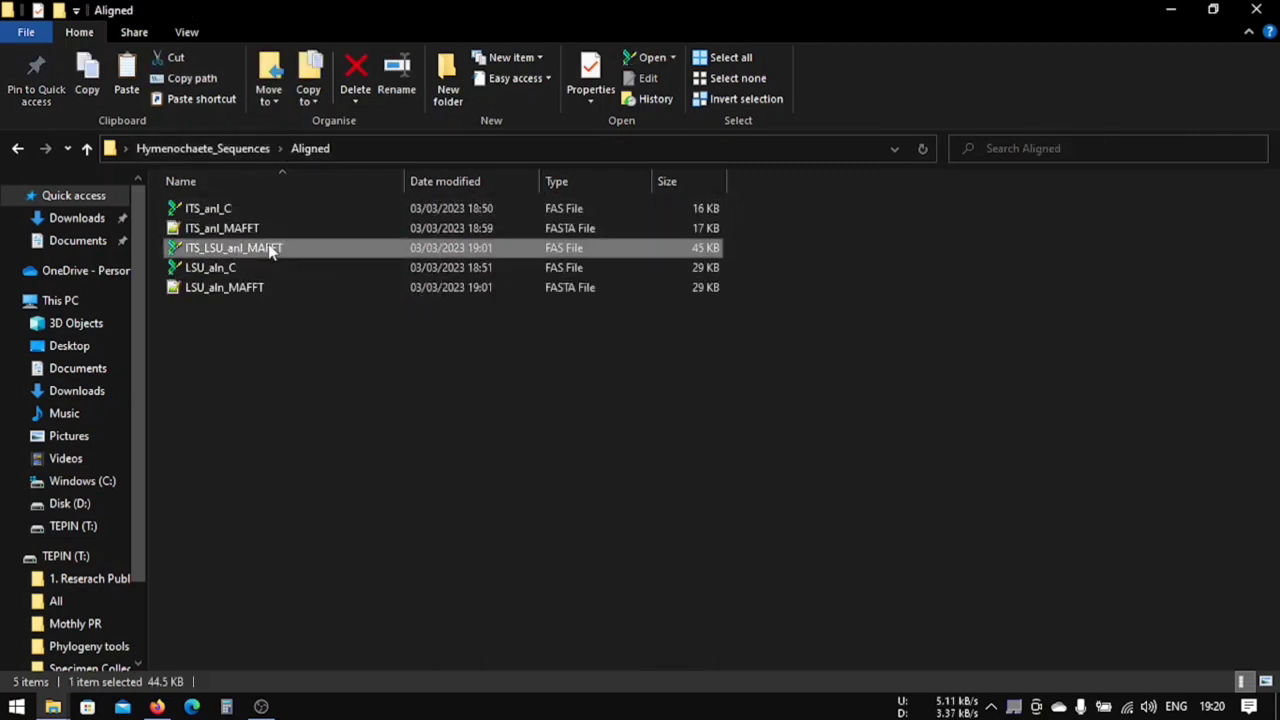
{"action": "left_click", "coordinate": [243, 150]}
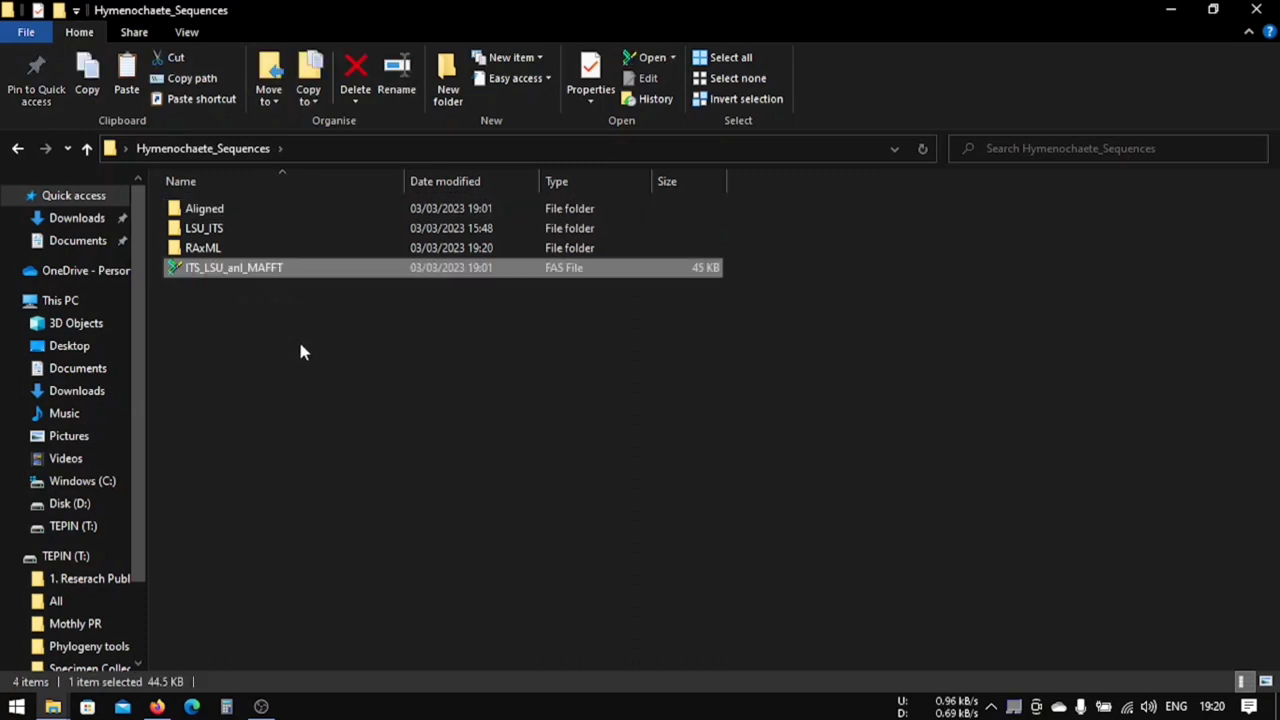
{"action": "left_click", "coordinate": [330, 322]}
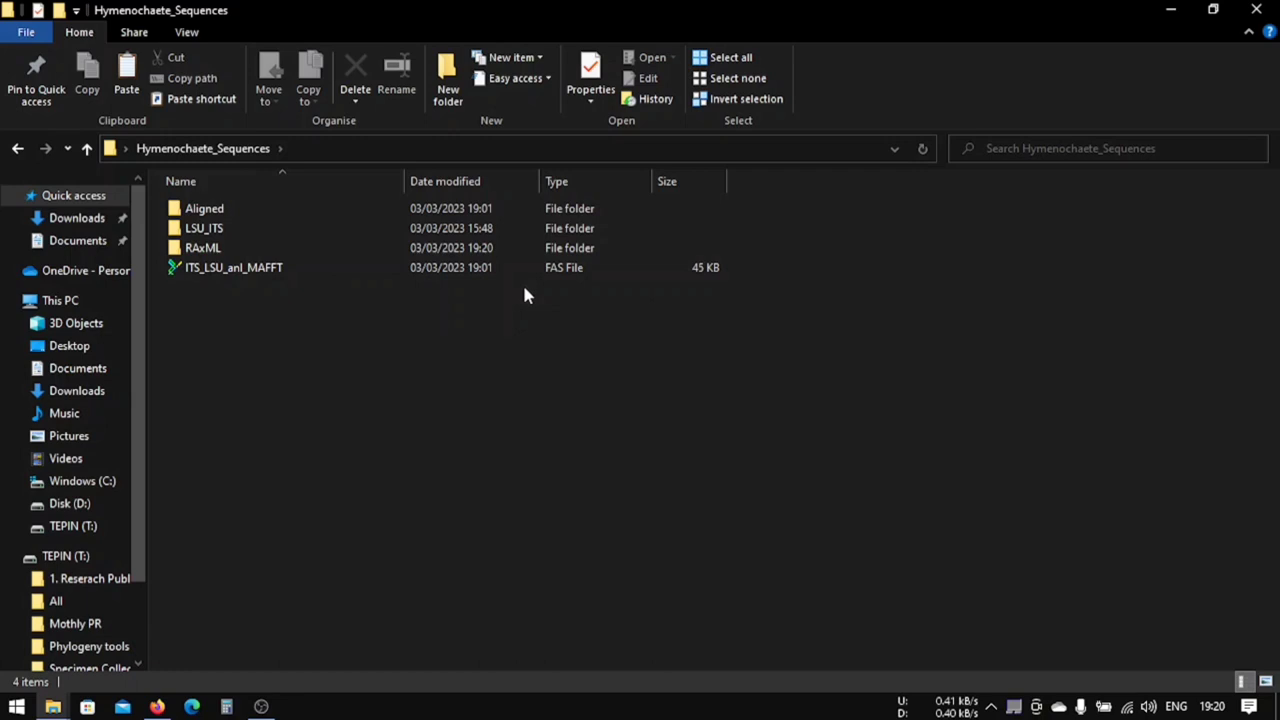
{"action": "left_click", "coordinate": [562, 276]}
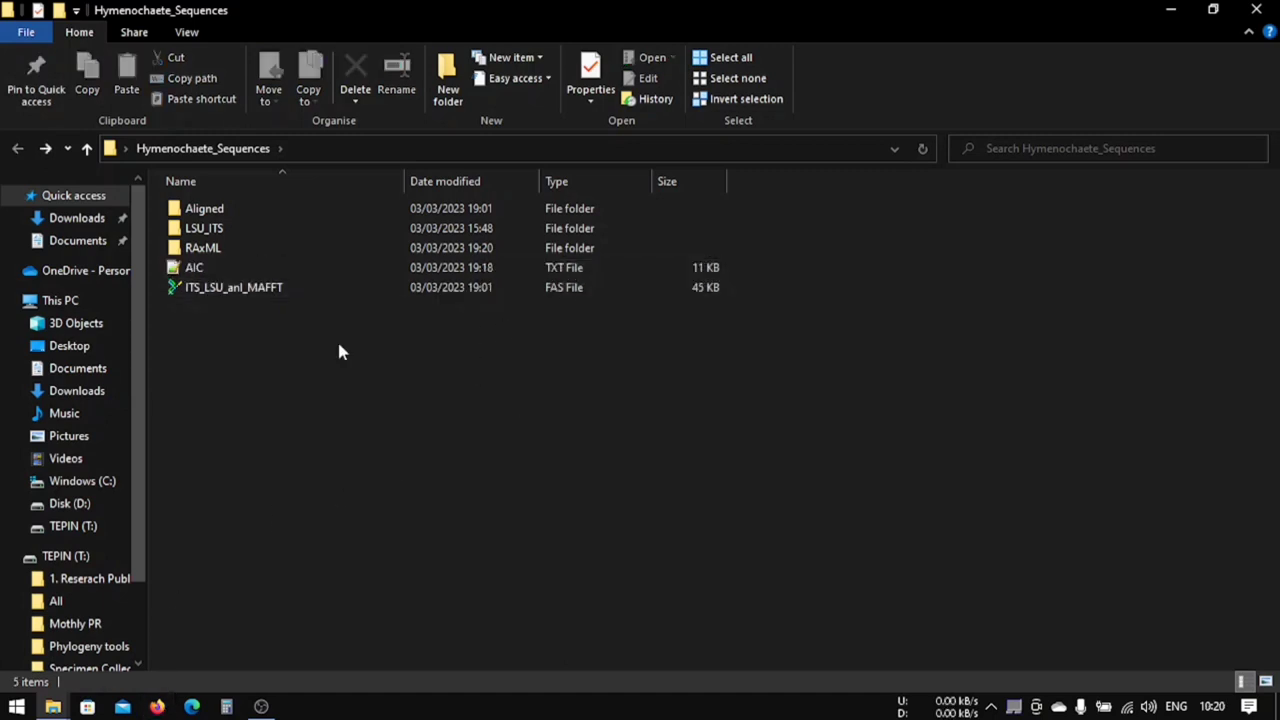
{"action": "left_click", "coordinate": [564, 293]}
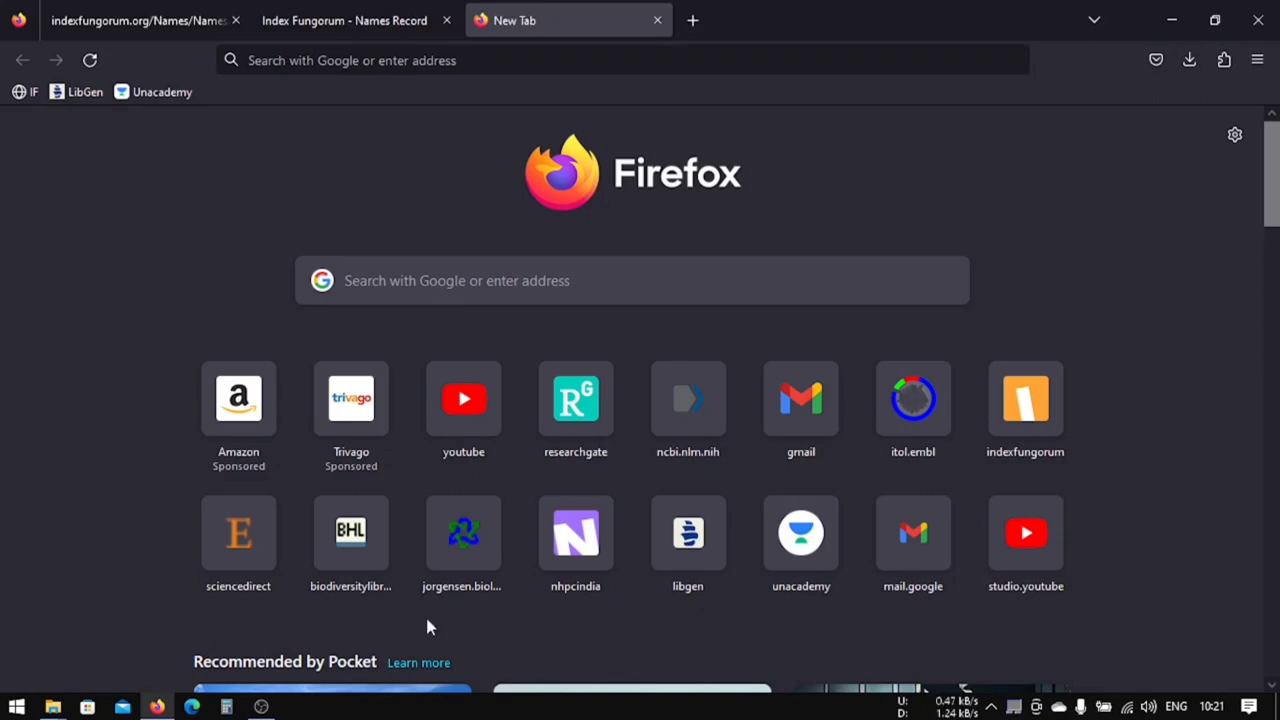
Step: Search the web for mesquite software, using the corrected spelling suggestion
{"action": "left_click", "coordinate": [524, 284]}
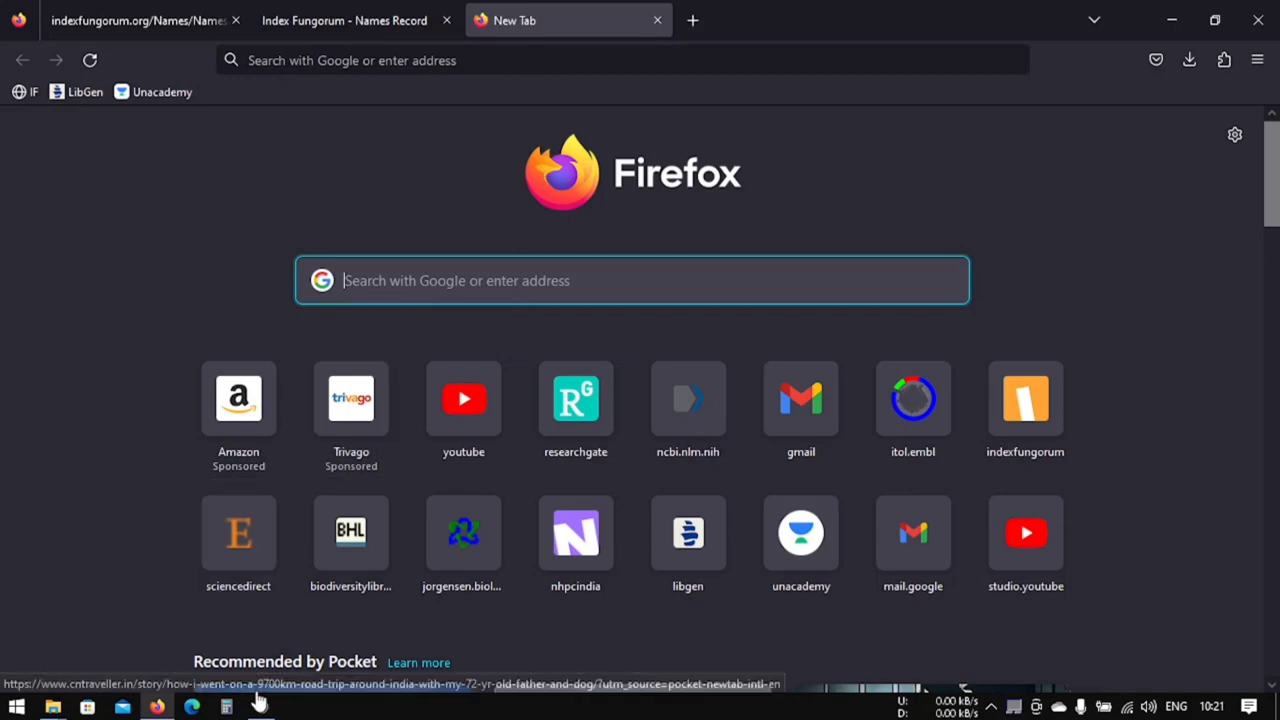
{"action": "type", "text": "Mas"}
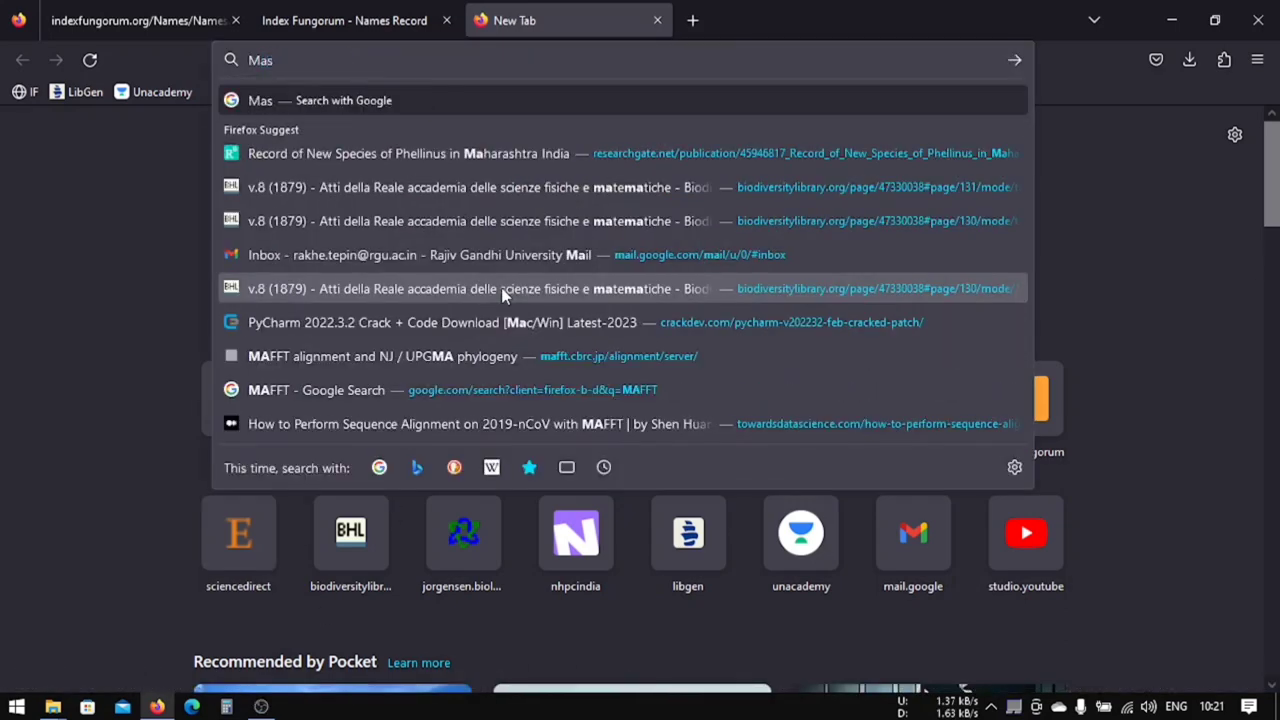
{"action": "type", "text": "quite sofwa"}
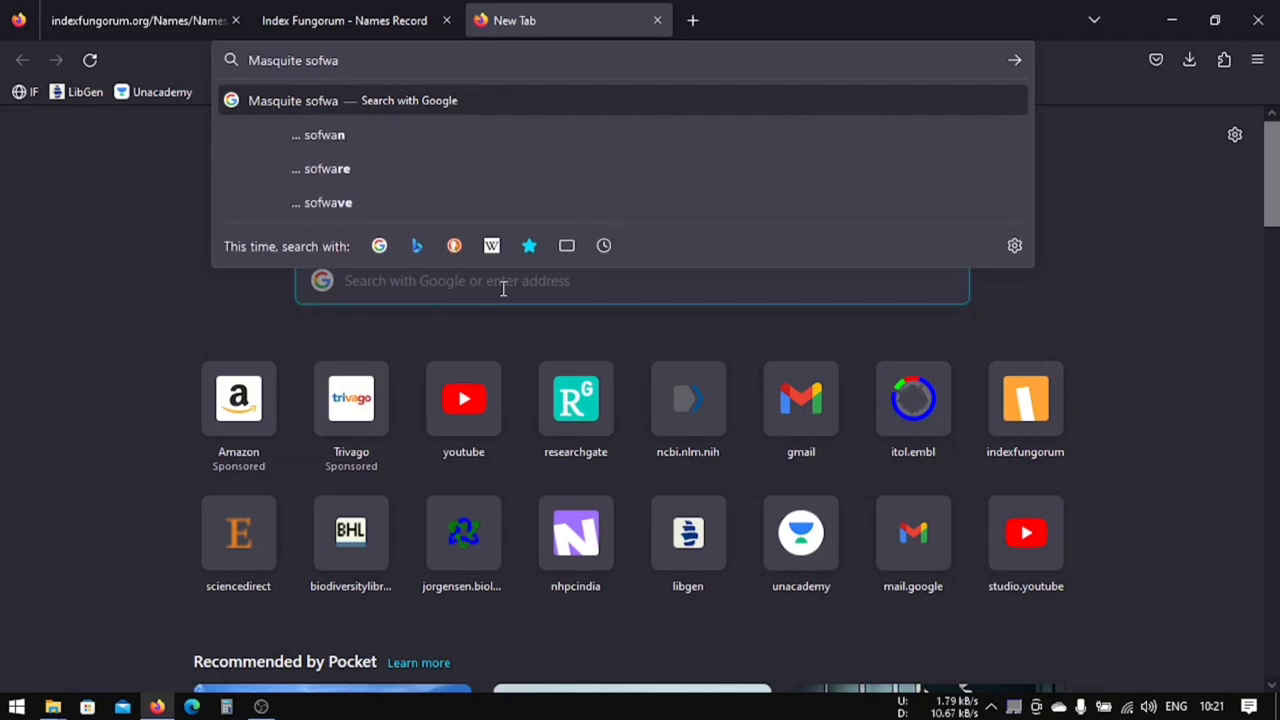
{"action": "key", "text": "Down"}
{"action": "key", "text": "Down"}
{"action": "key", "text": "Return"}
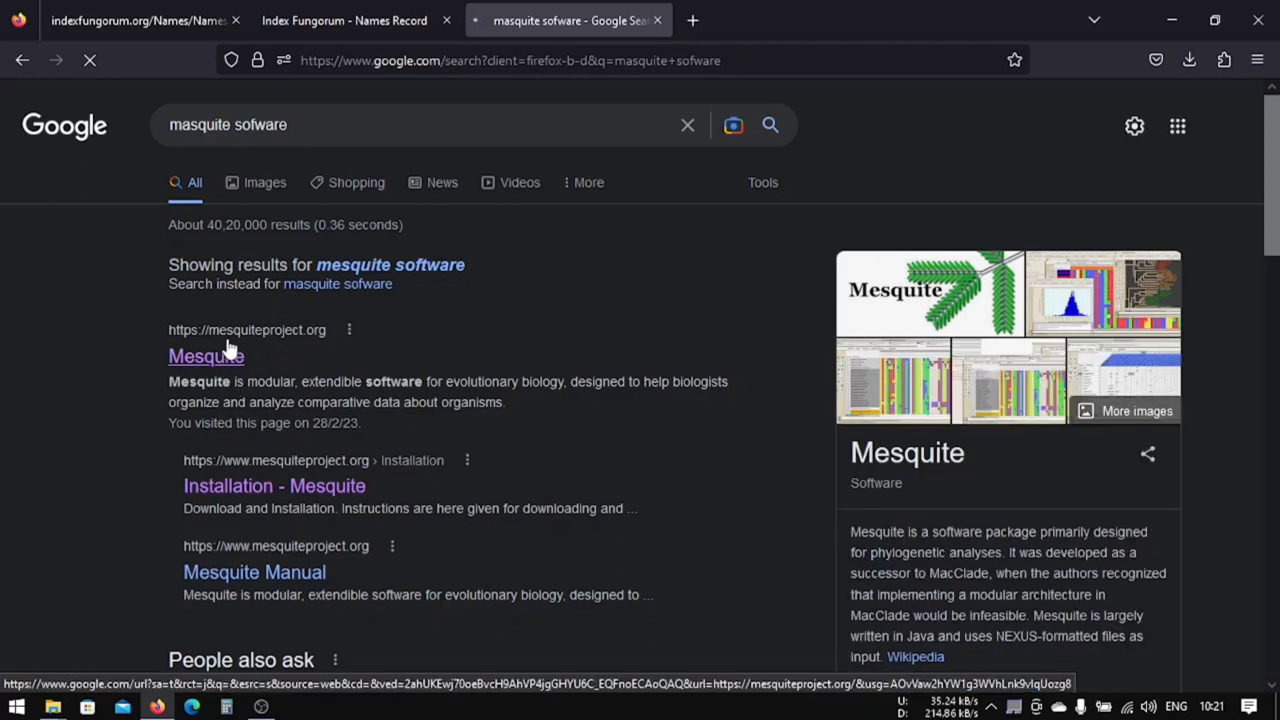
Step: On mesquiteproject.org, follow the Windows install instructions to the latest release downloads
{"action": "left_click", "coordinate": [229, 347]}
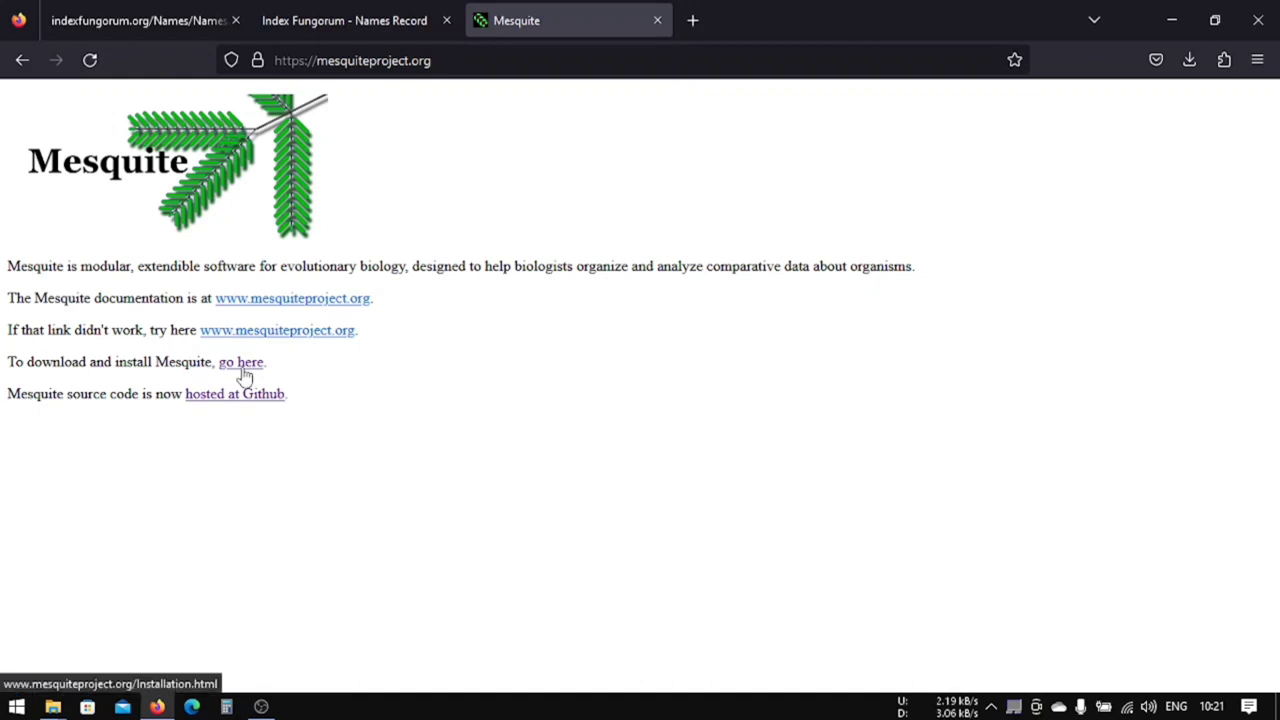
{"action": "left_click", "coordinate": [243, 368]}
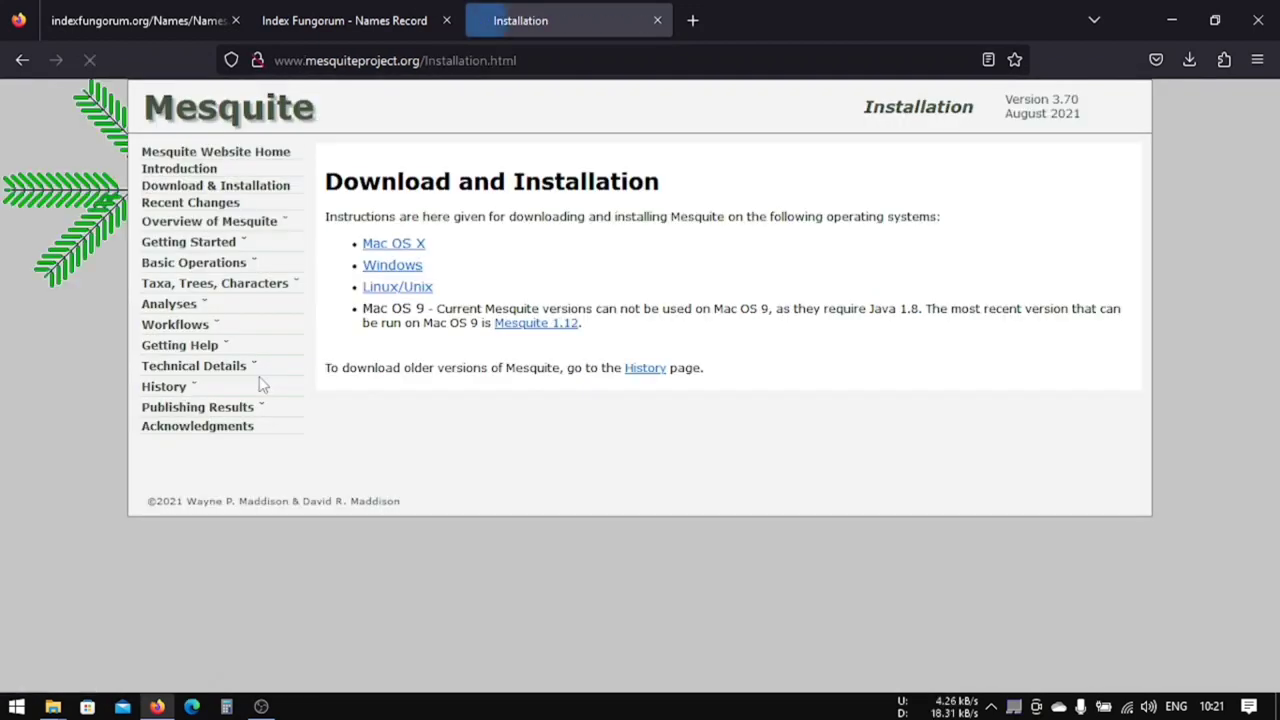
{"action": "left_click", "coordinate": [400, 267]}
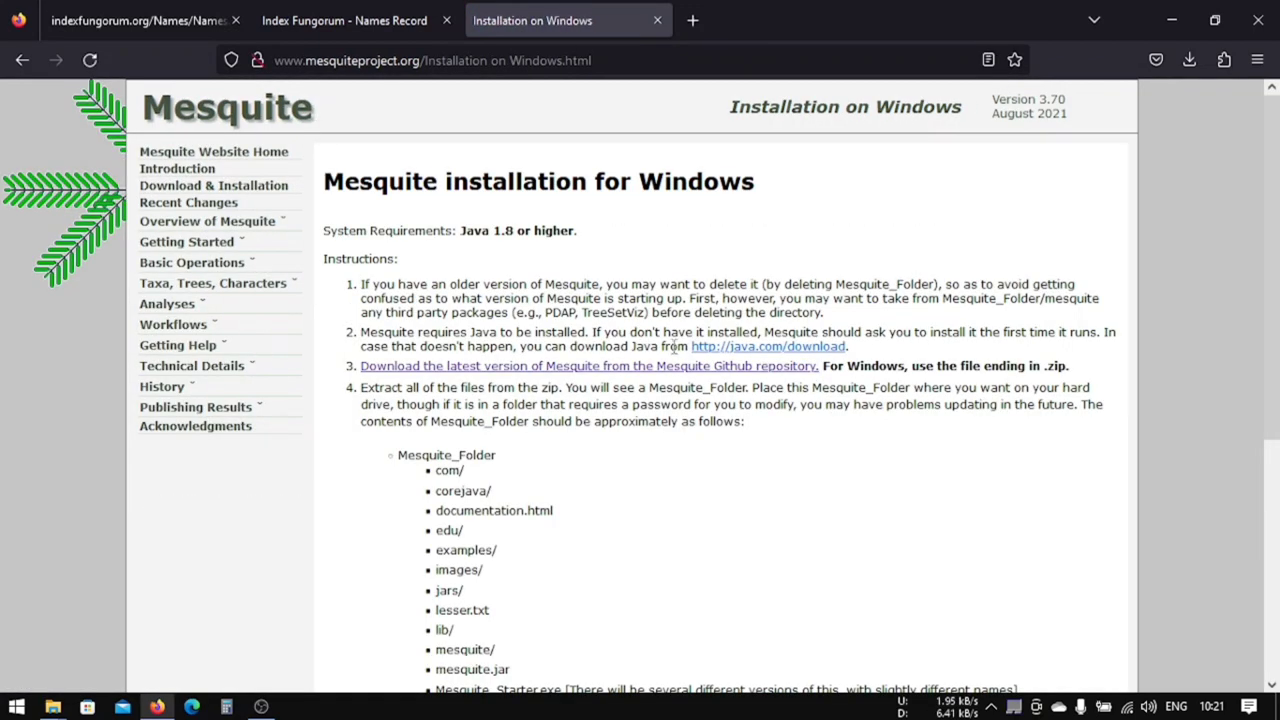
{"action": "left_click", "coordinate": [652, 369]}
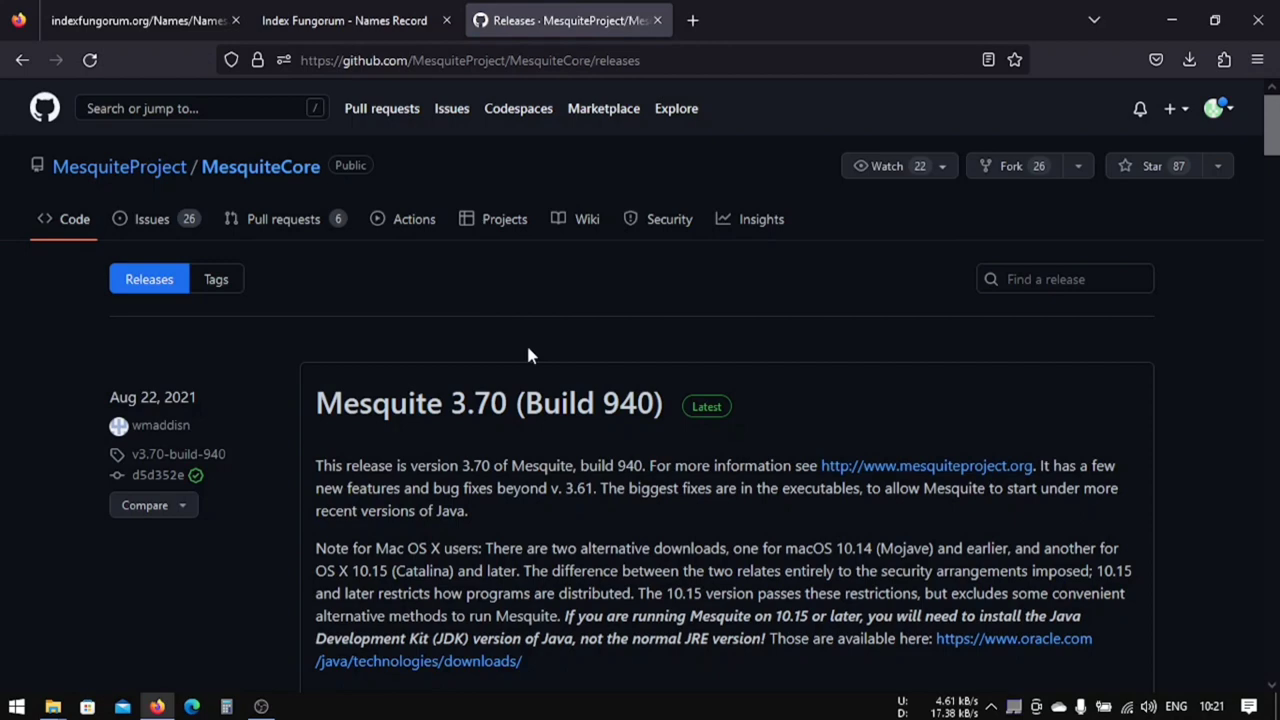
Step: Scroll through the Mesquite 3.70 release assets and dismiss the Mesquite.3.70-Windows.zip save dialog
{"action": "scroll", "coordinate": [566, 341], "scroll_direction": "down", "scroll_amount": 5}
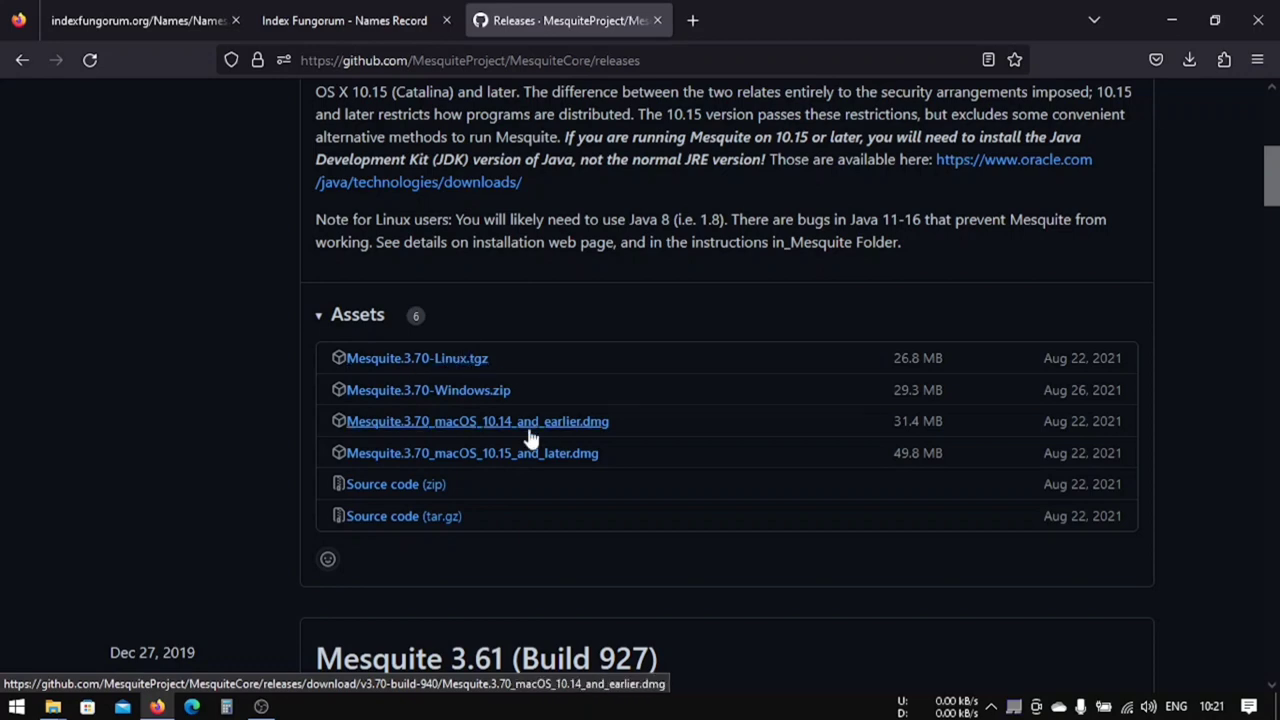
{"action": "scroll", "coordinate": [443, 503], "scroll_direction": "down", "scroll_amount": 3}
{"action": "scroll", "coordinate": [418, 285], "scroll_direction": "up", "scroll_amount": 2}
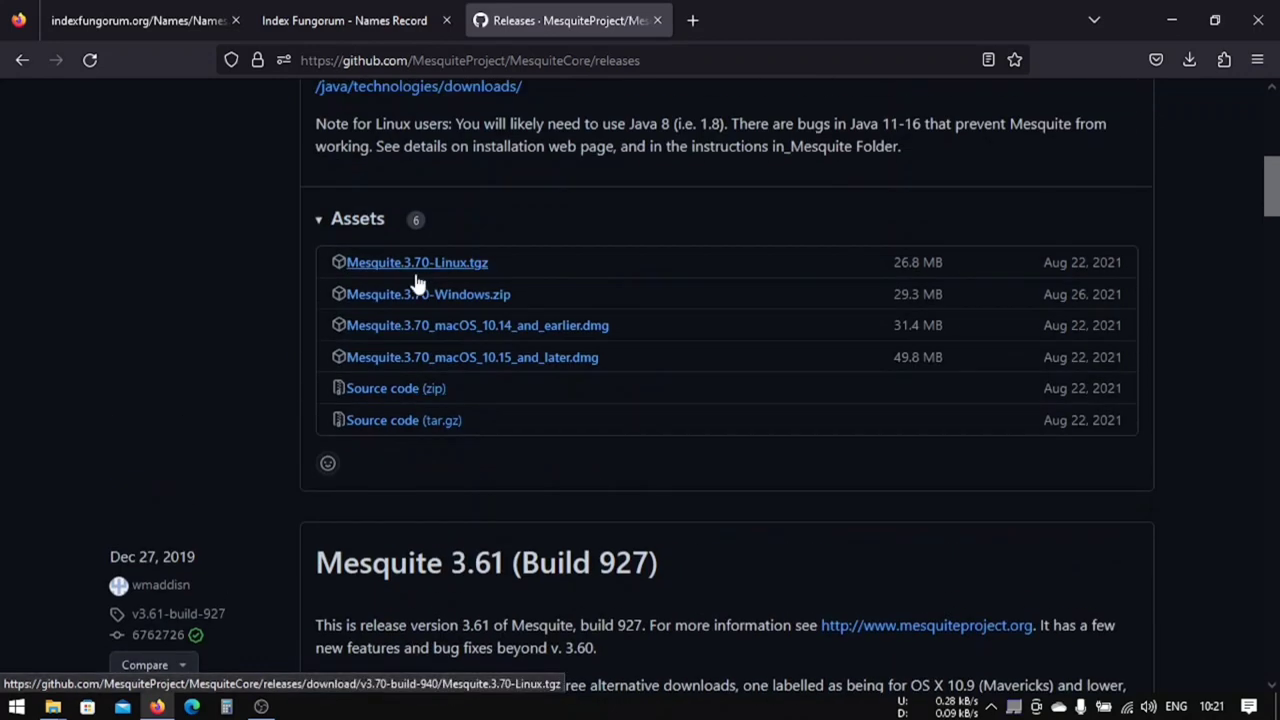
{"action": "scroll", "coordinate": [437, 360], "scroll_direction": "up", "scroll_amount": 1}
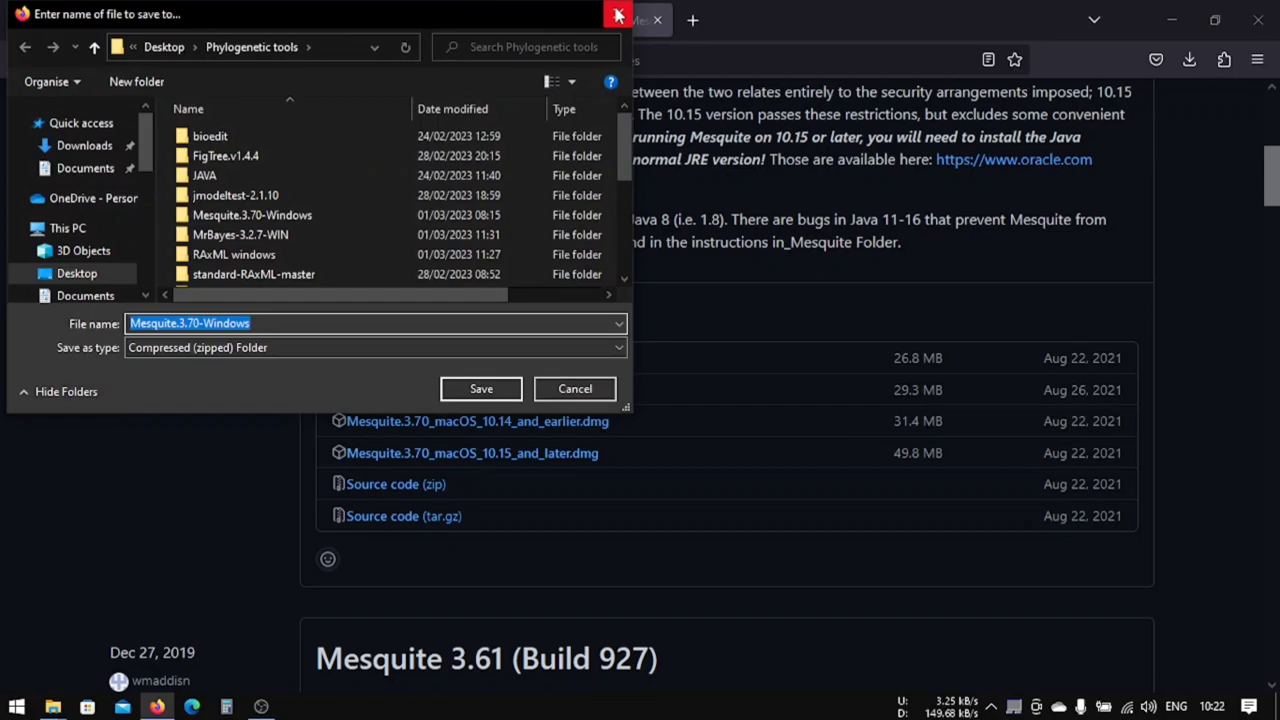
{"action": "left_click", "coordinate": [617, 15]}
Step: Extract Mesquite.3.70-Windows.zip in Phylogenetic tools into a Mesquite.3.70-Windows folder with 7-Zip
{"action": "left_click", "coordinate": [1171, 19]}
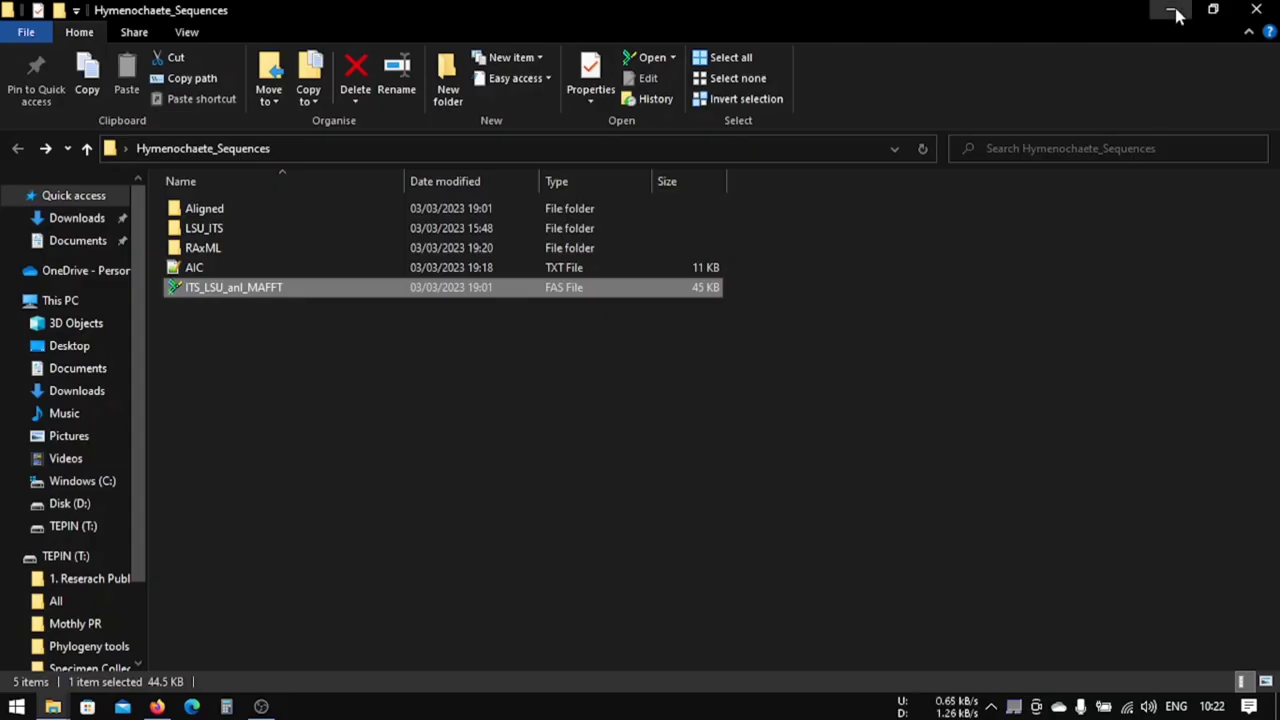
{"action": "left_click", "coordinate": [1171, 10]}
{"action": "double_click", "coordinate": [1229, 265]}
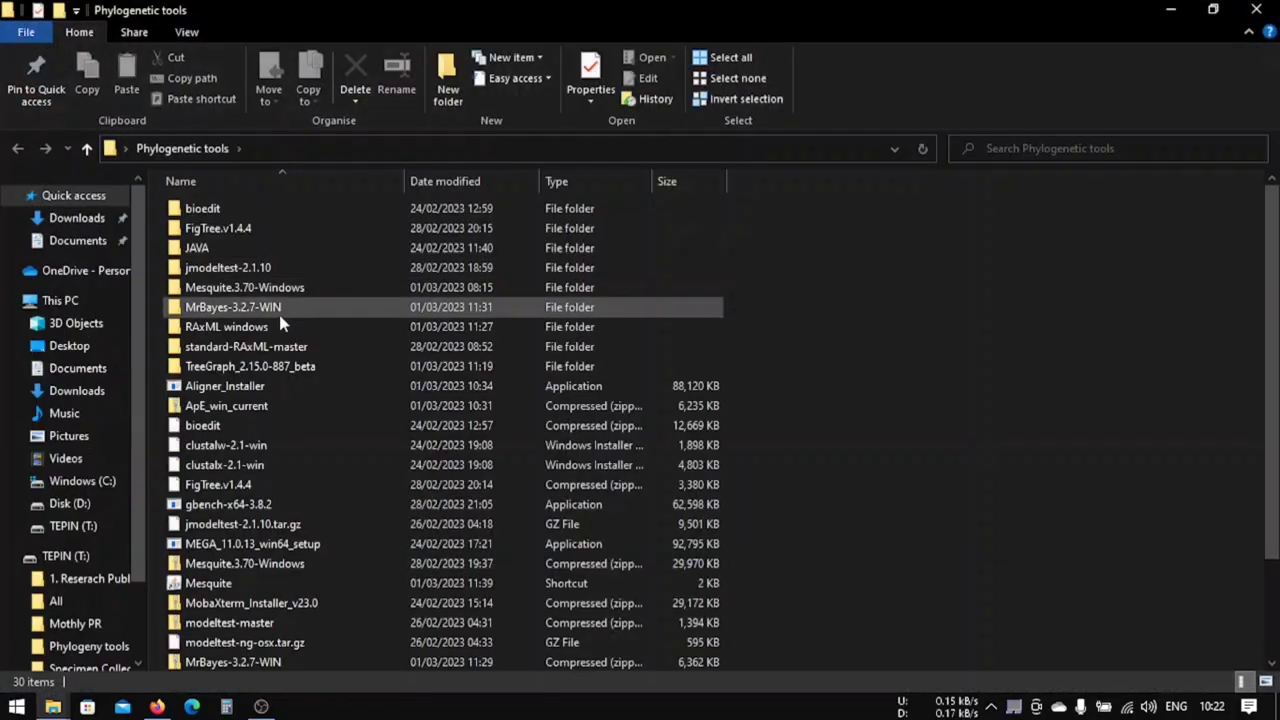
{"action": "scroll", "coordinate": [290, 435], "scroll_direction": "down", "scroll_amount": 2}
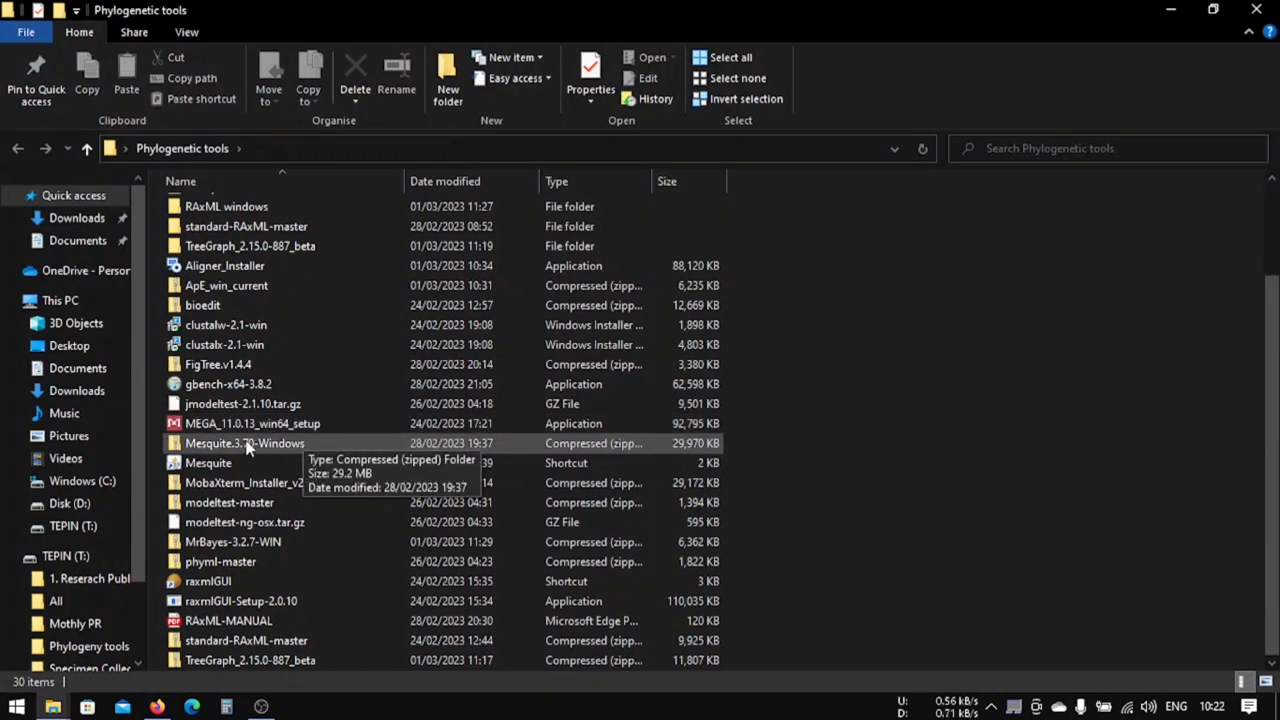
{"action": "left_click", "coordinate": [265, 450]}
{"action": "right_click", "coordinate": [265, 443]}
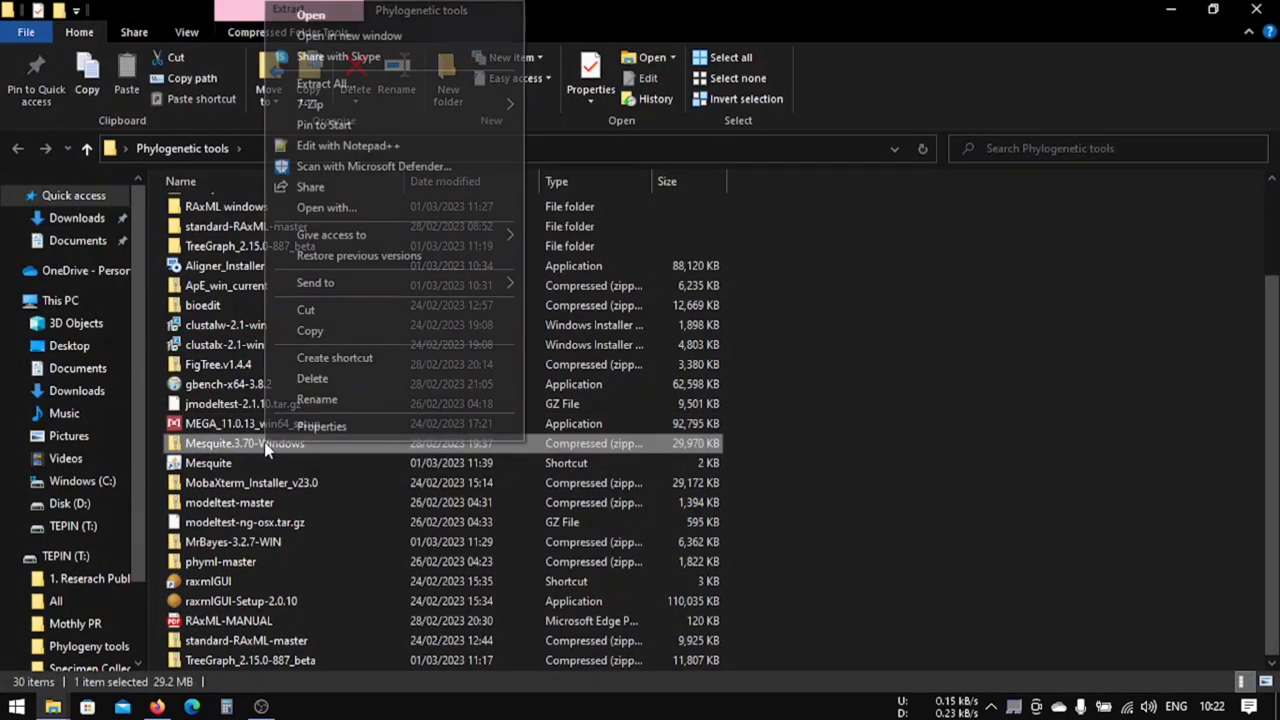
{"action": "mouse_move", "coordinate": [384, 107]}
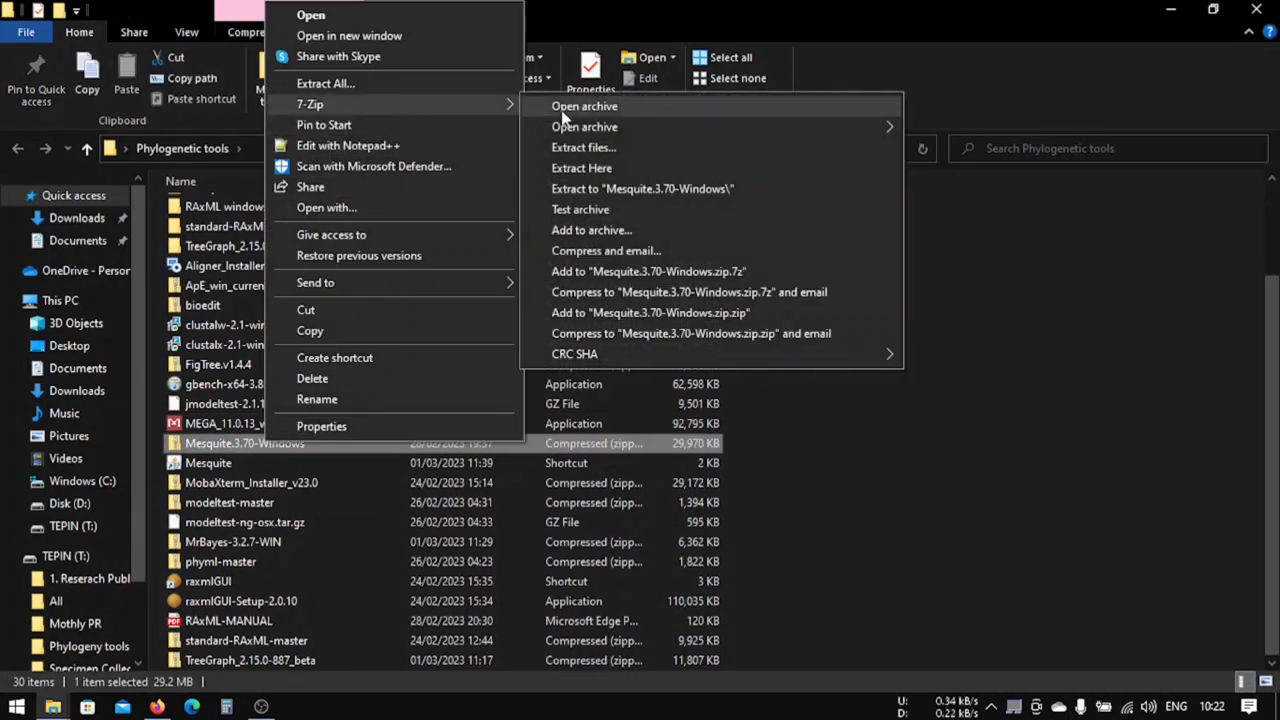
{"action": "left_click", "coordinate": [627, 189]}
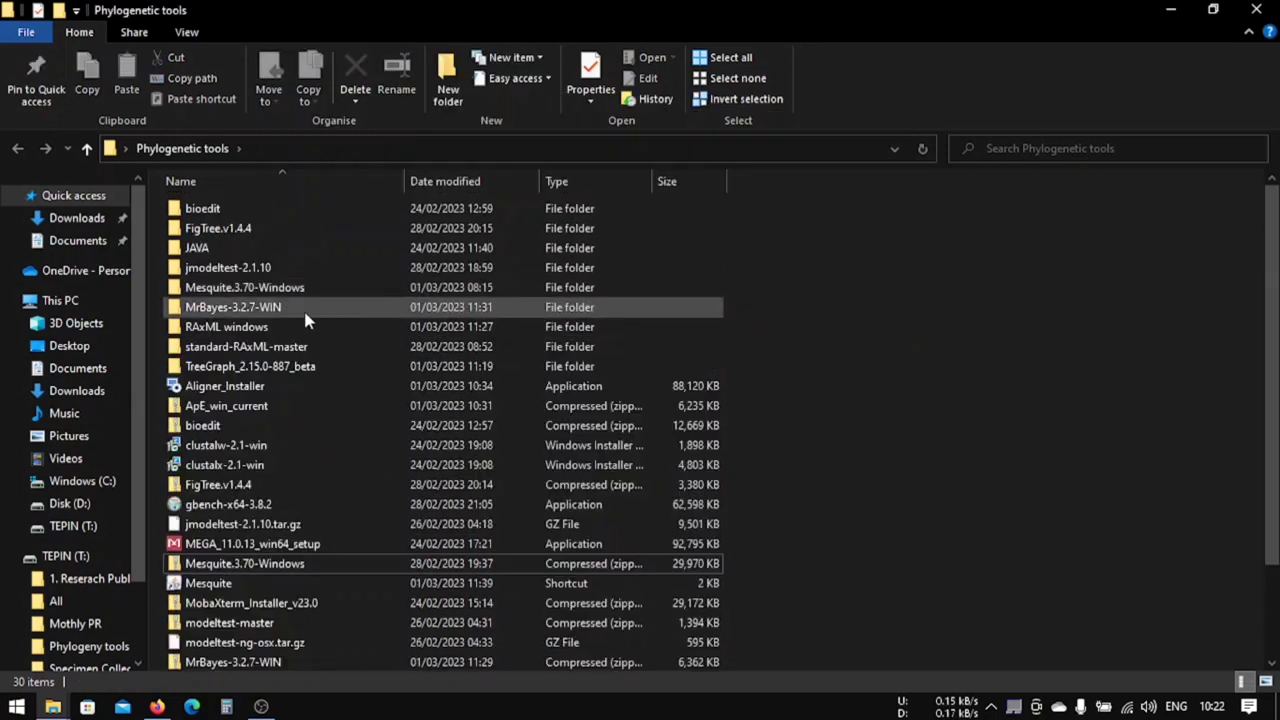
Step: Launch Mesquite 3.70 from the jar file in Mesquite.3.70-Windows > Mesquite_Folder
{"action": "left_click", "coordinate": [240, 292]}
{"action": "double_click", "coordinate": [240, 295]}
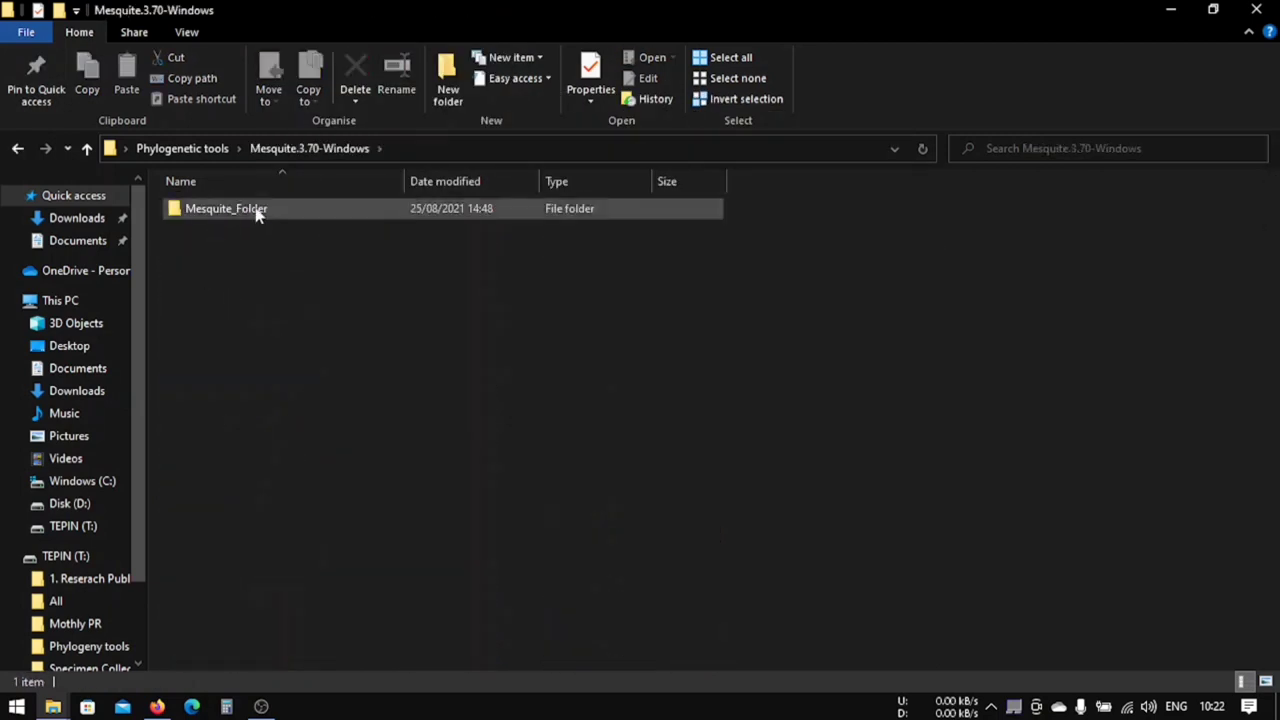
{"action": "double_click", "coordinate": [256, 210]}
{"action": "scroll", "coordinate": [329, 425], "scroll_direction": "down", "scroll_amount": 1}
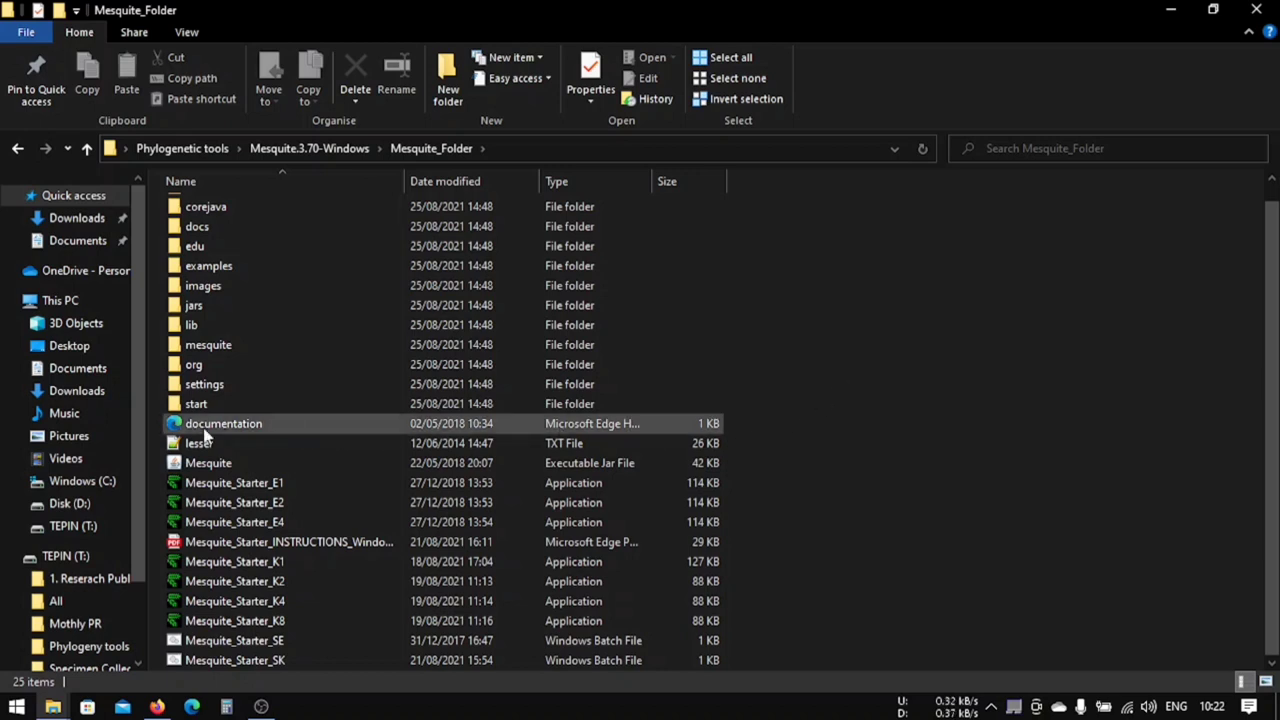
{"action": "double_click", "coordinate": [237, 468]}
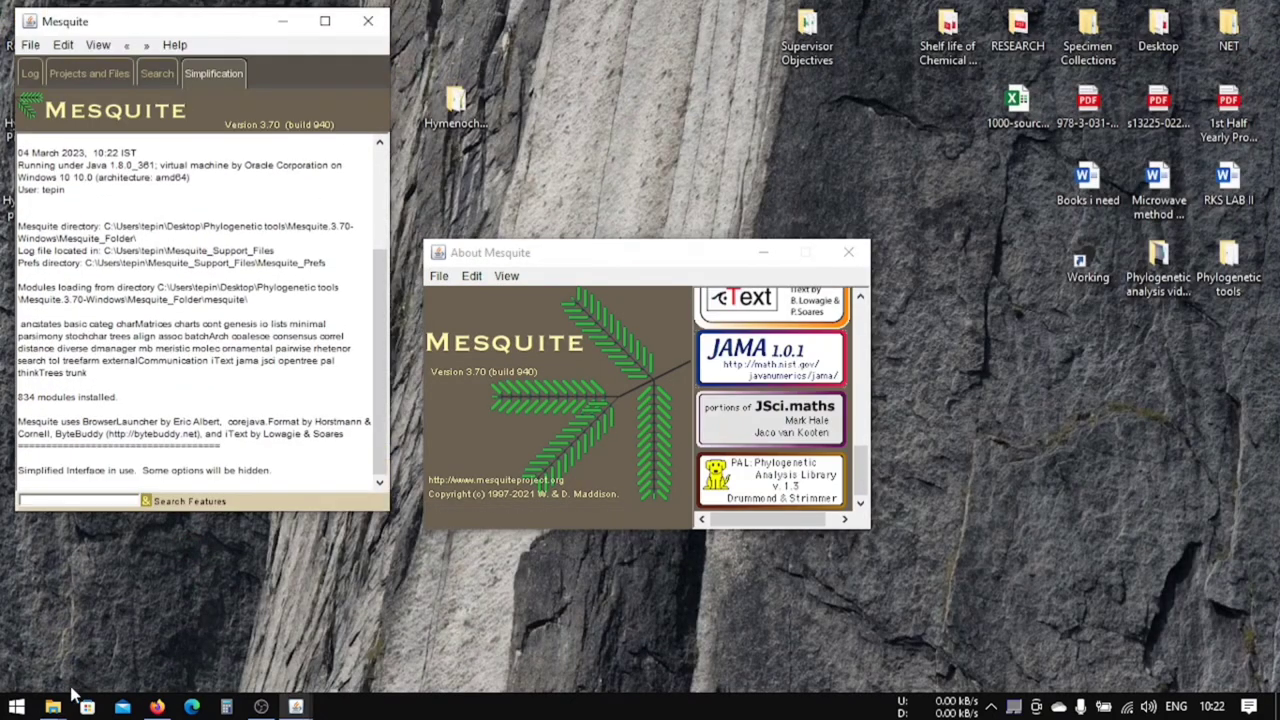
Step: Open ITS_LSU_anl_MAFFT from Desktop > Hymenochaete_Sequences as an independent Mesquite project
{"action": "mouse_move", "coordinate": [55, 705]}
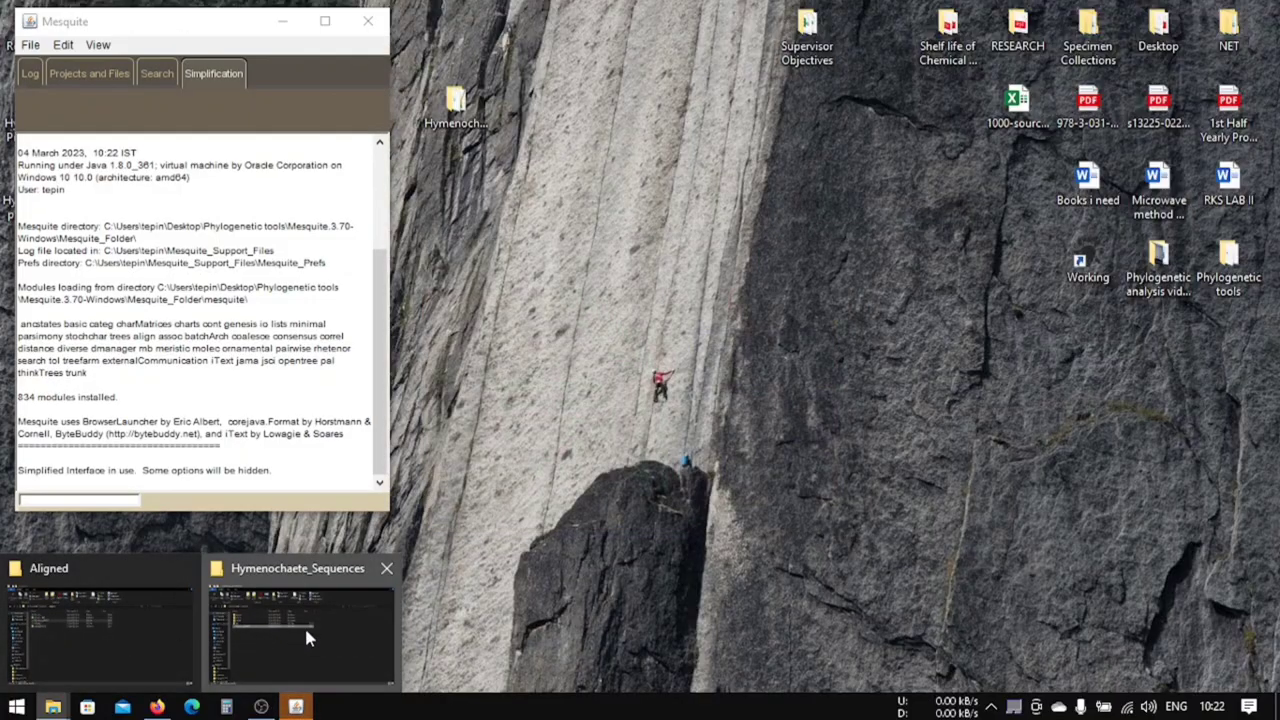
{"action": "left_click", "coordinate": [306, 624]}
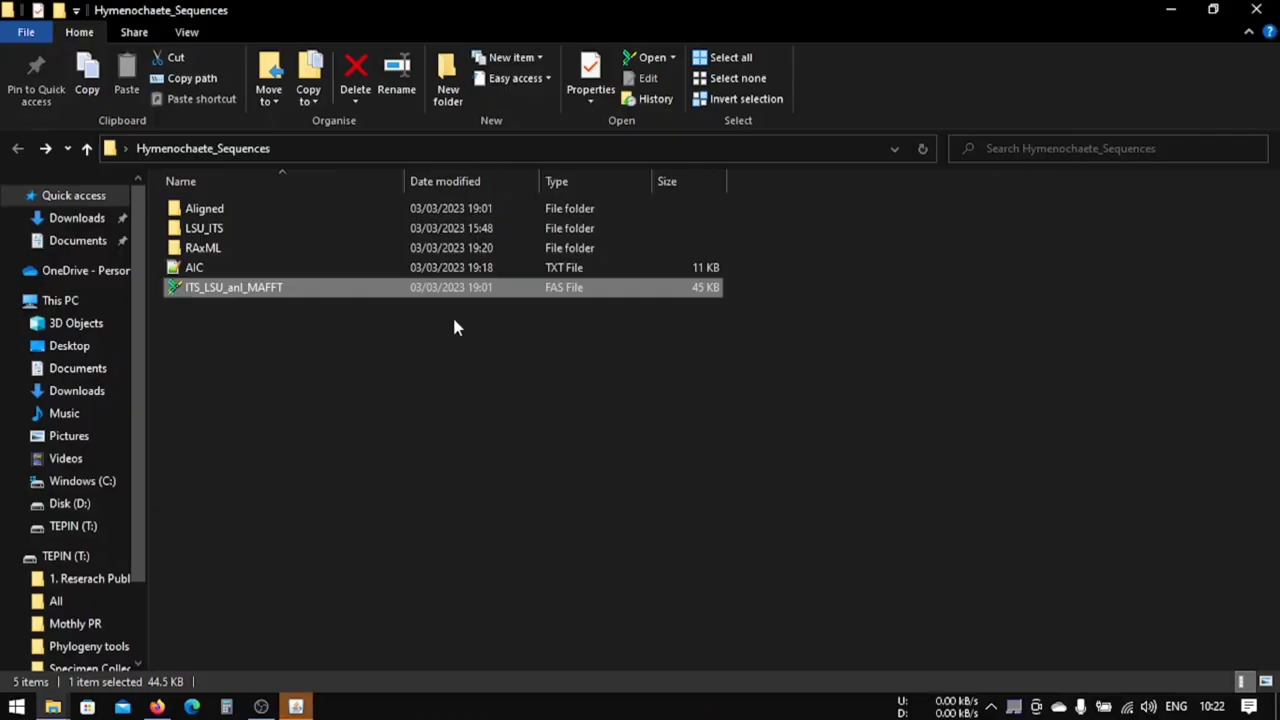
{"action": "left_click", "coordinate": [296, 707]}
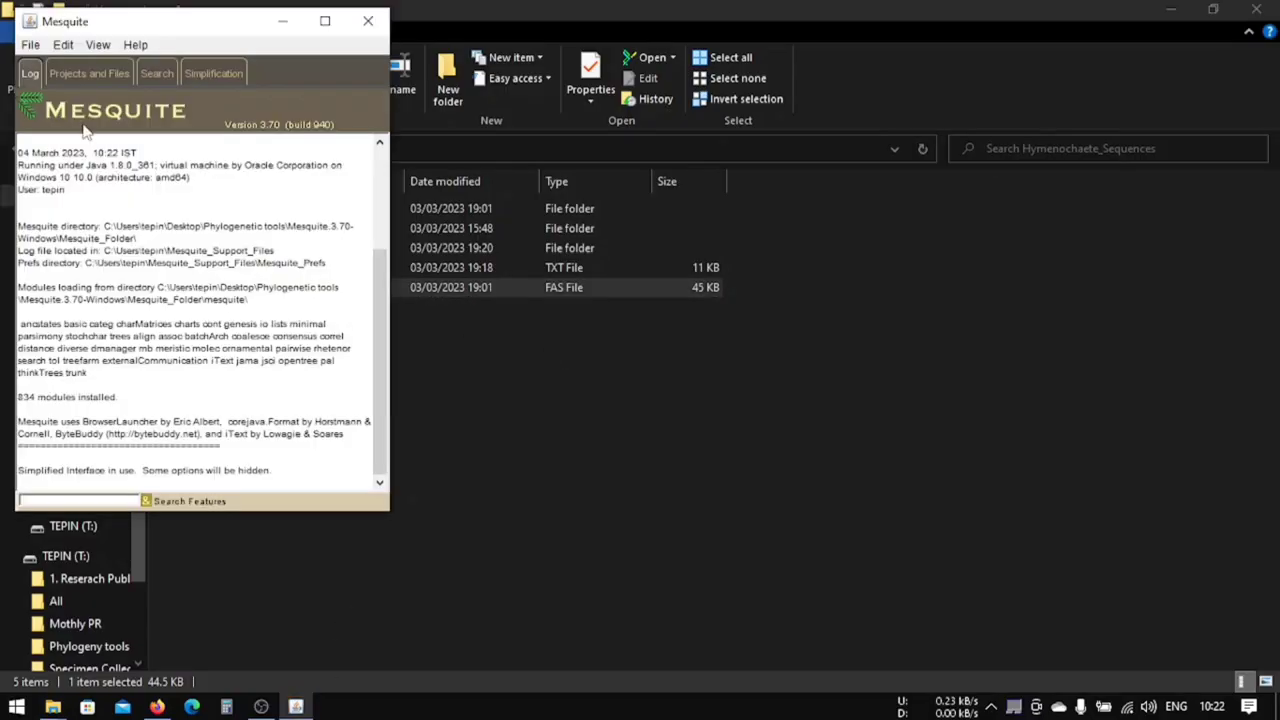
{"action": "left_click", "coordinate": [30, 45]}
{"action": "left_click", "coordinate": [50, 86]}
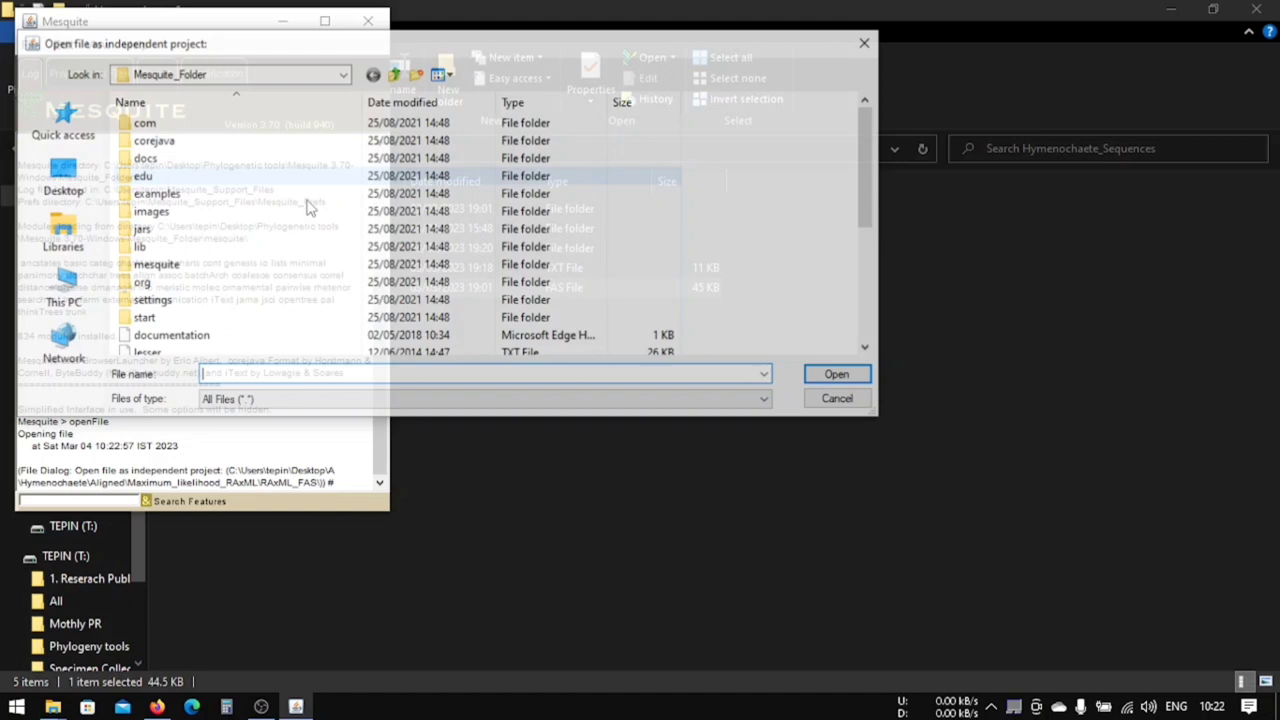
{"action": "left_click", "coordinate": [64, 181]}
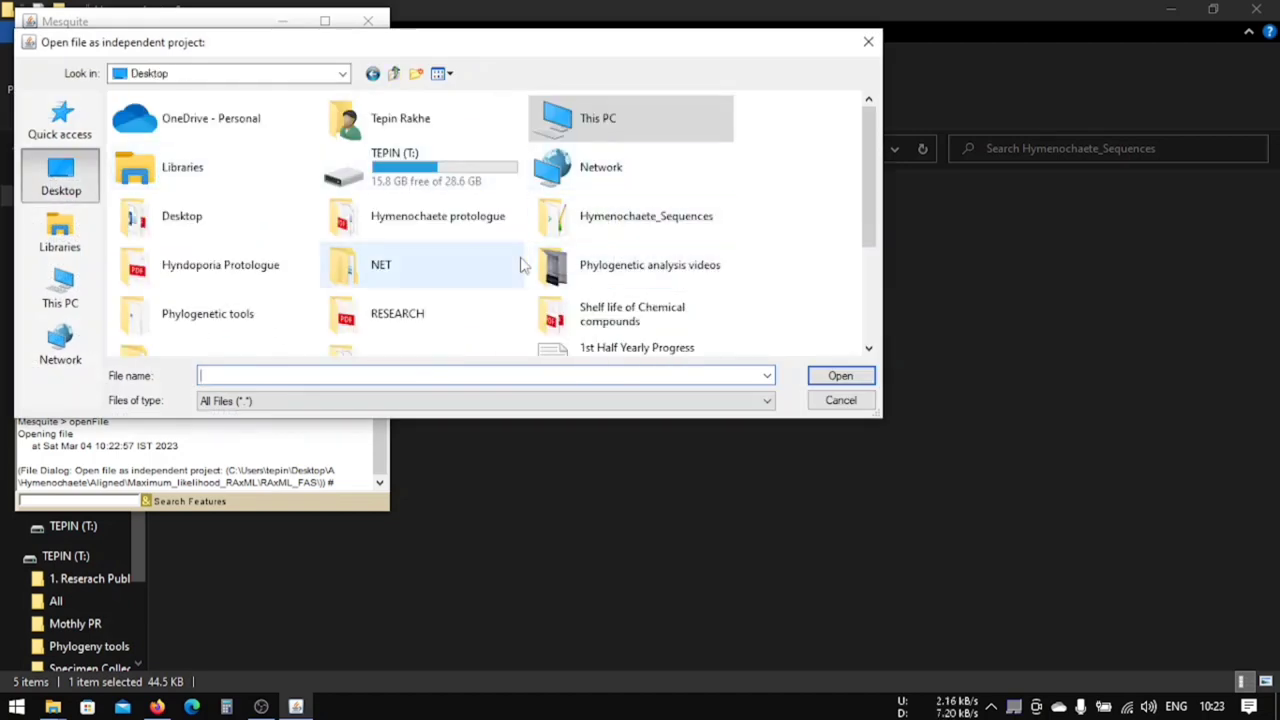
{"action": "double_click", "coordinate": [633, 222]}
{"action": "left_click", "coordinate": [165, 193]}
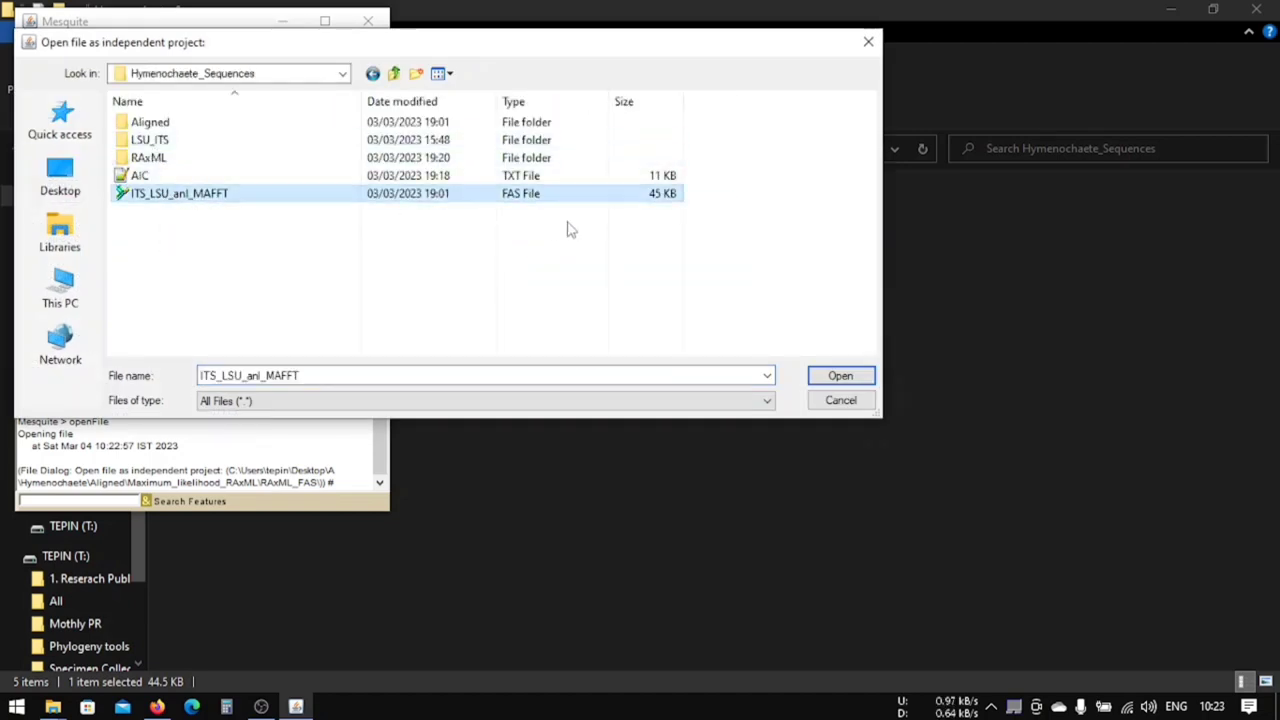
Step: Import ITS_LSU_anl_MAFFT.fas as FASTA (DNA/RNA) and save it as the NEXUS file ITS_LSU_anl_MAFFT.fas.nex
{"action": "left_click", "coordinate": [840, 375]}
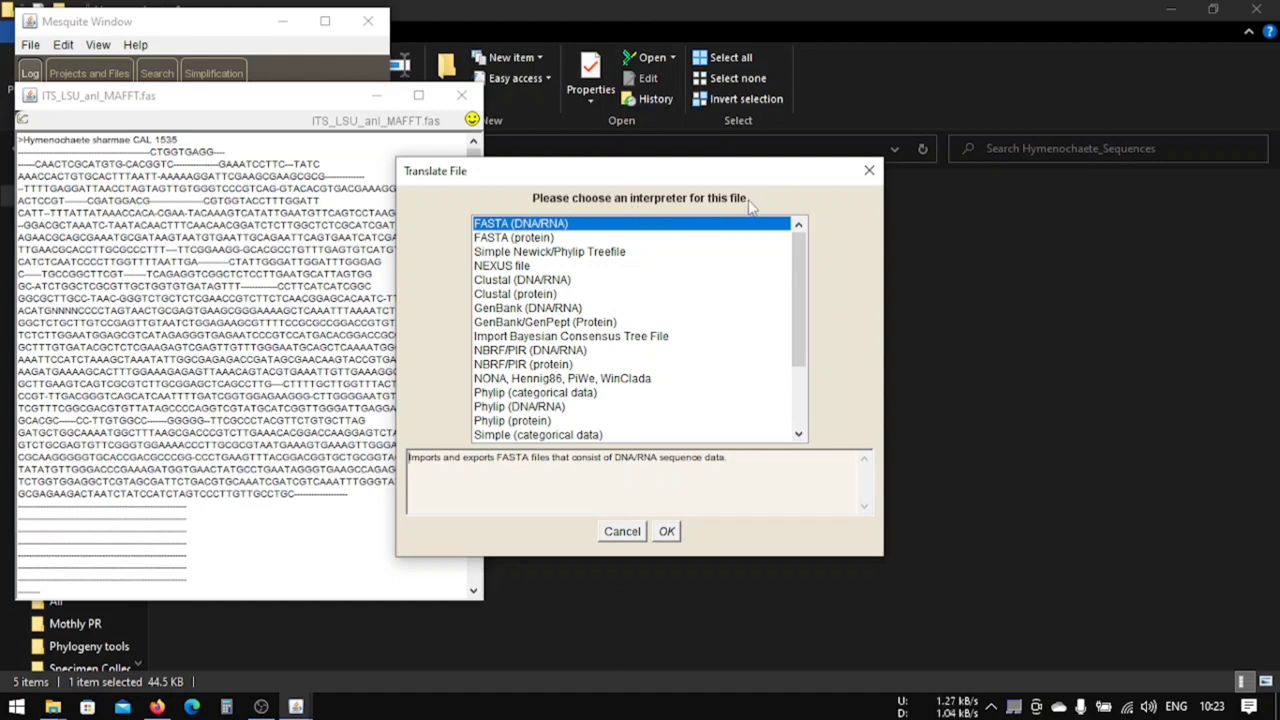
{"action": "double_click", "coordinate": [515, 228]}
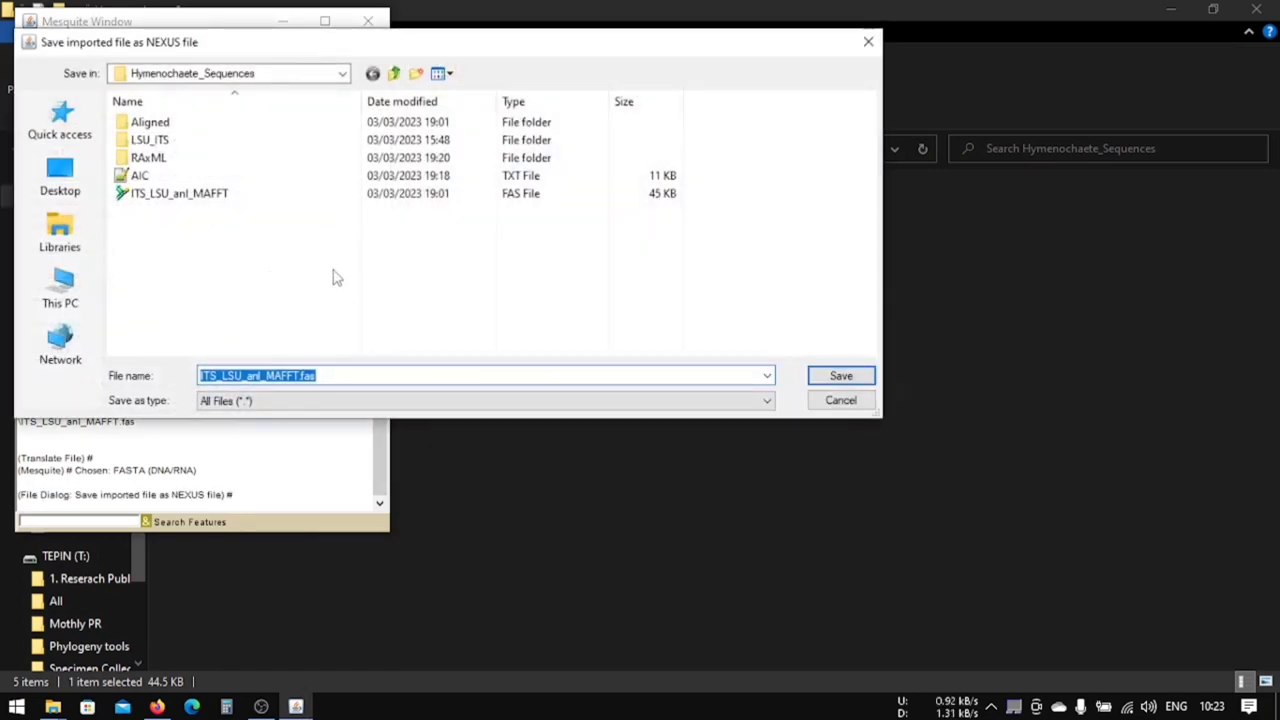
{"action": "left_click", "coordinate": [247, 234]}
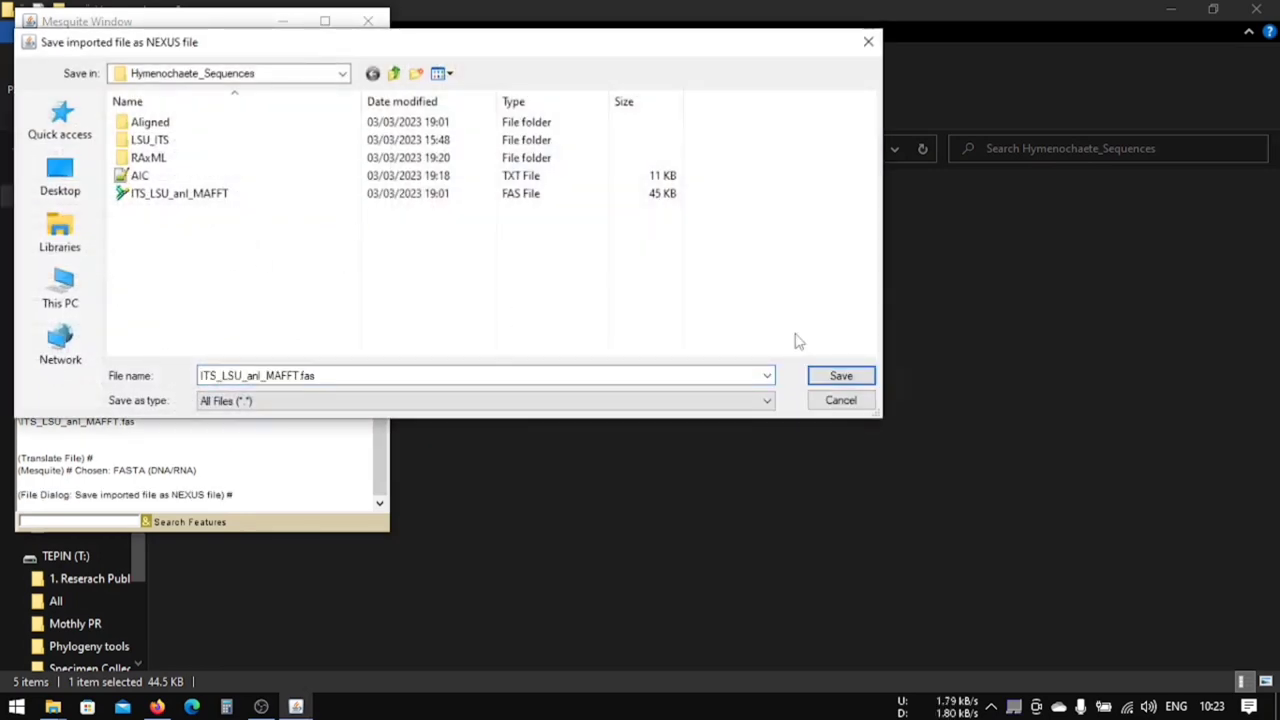
{"action": "left_click", "coordinate": [838, 377]}
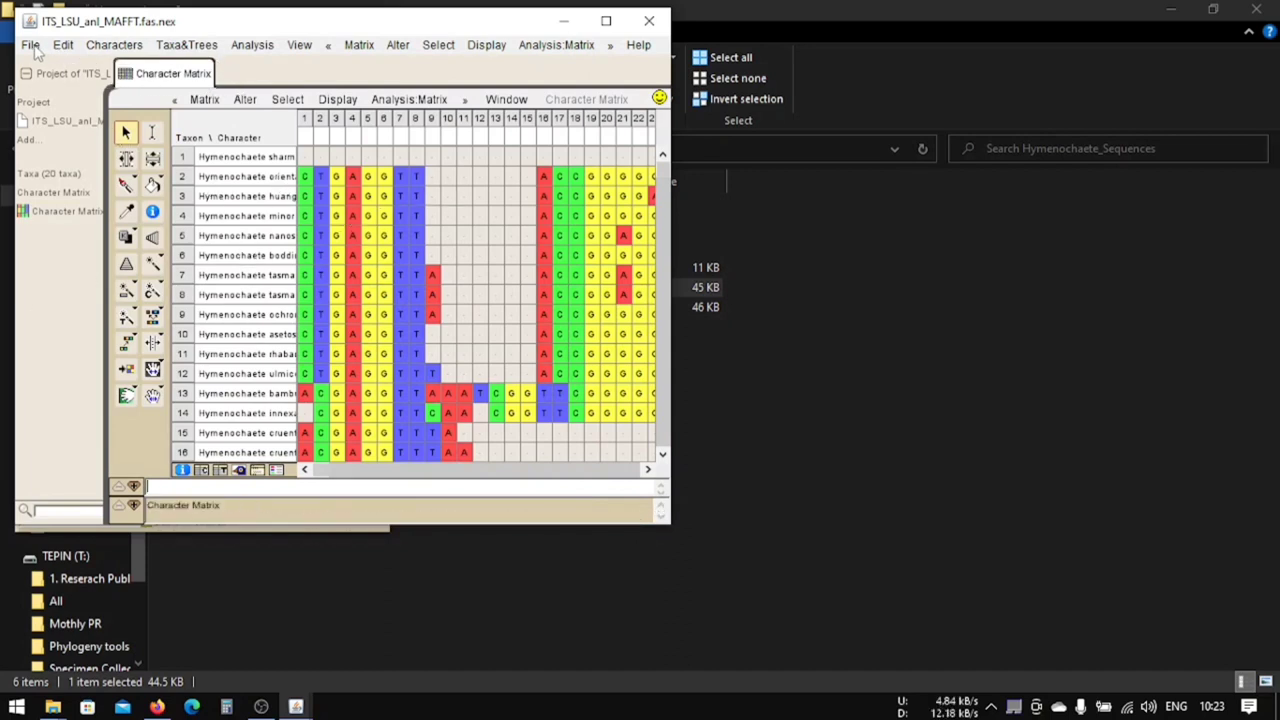
Step: Start a matrix export and choose Phylip (DNA/RNA) as the export format
{"action": "left_click", "coordinate": [187, 46]}
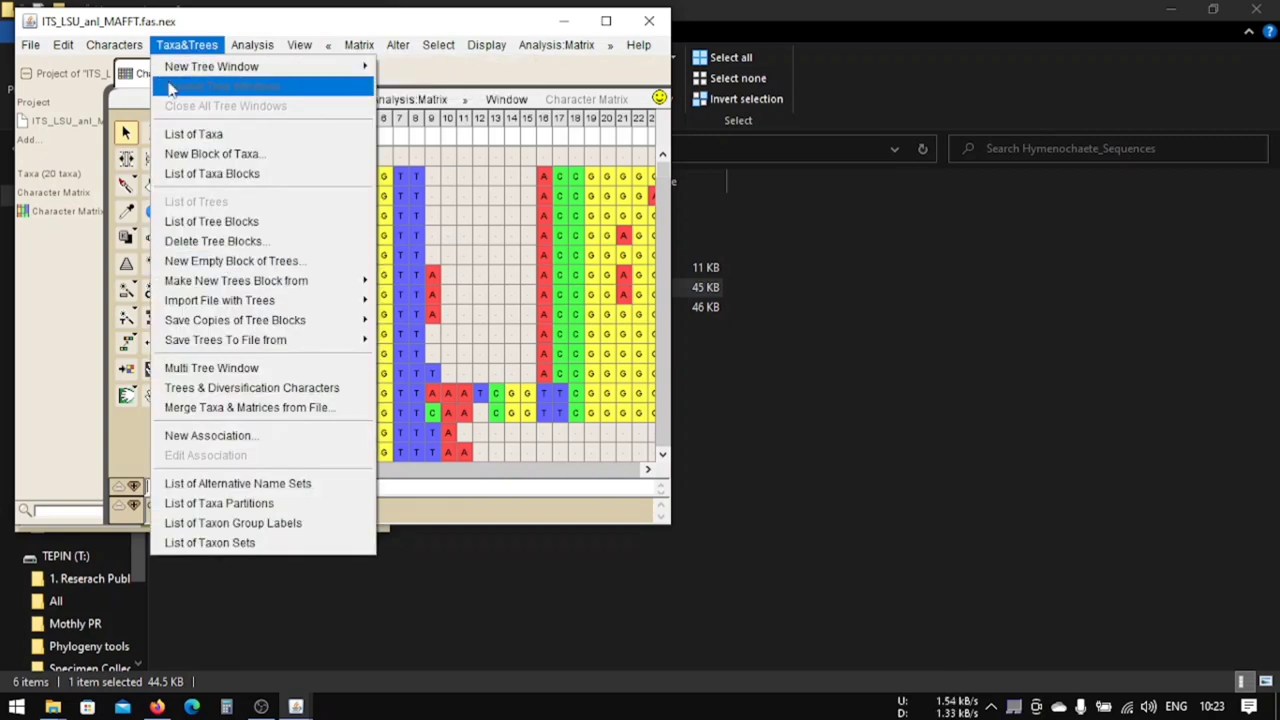
{"action": "left_click", "coordinate": [216, 34]}
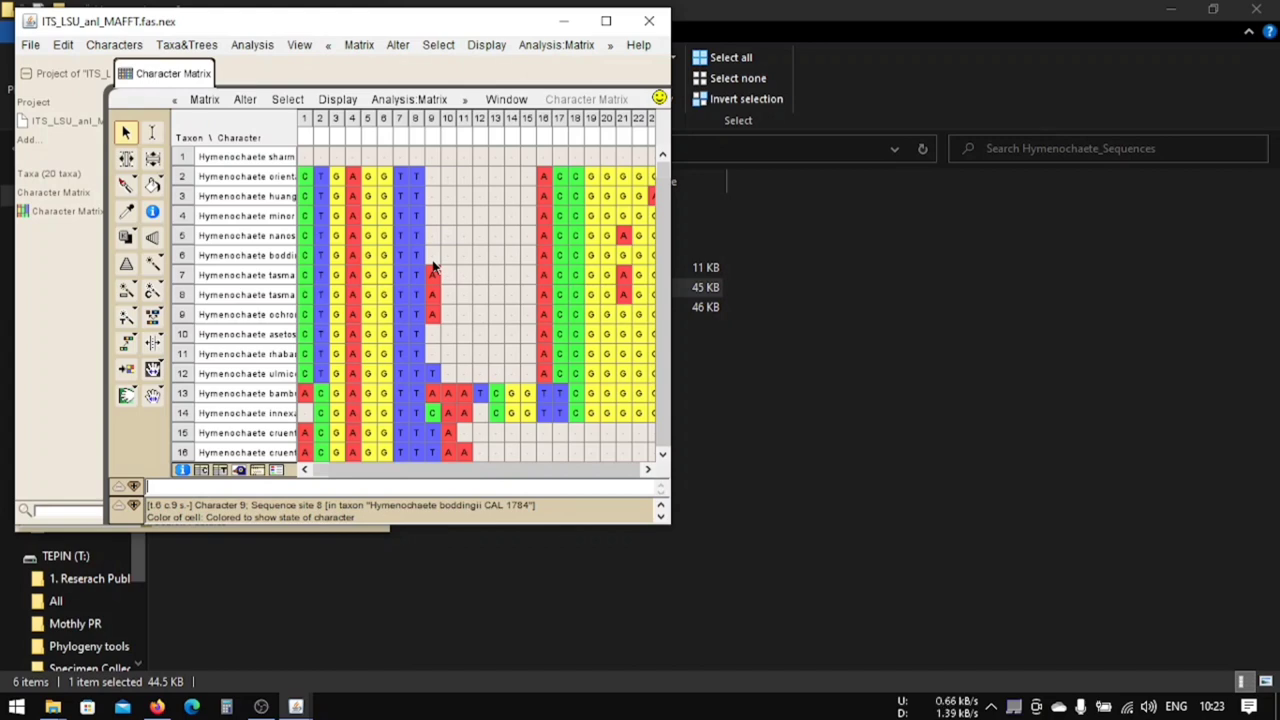
{"action": "left_click", "coordinate": [31, 45]}
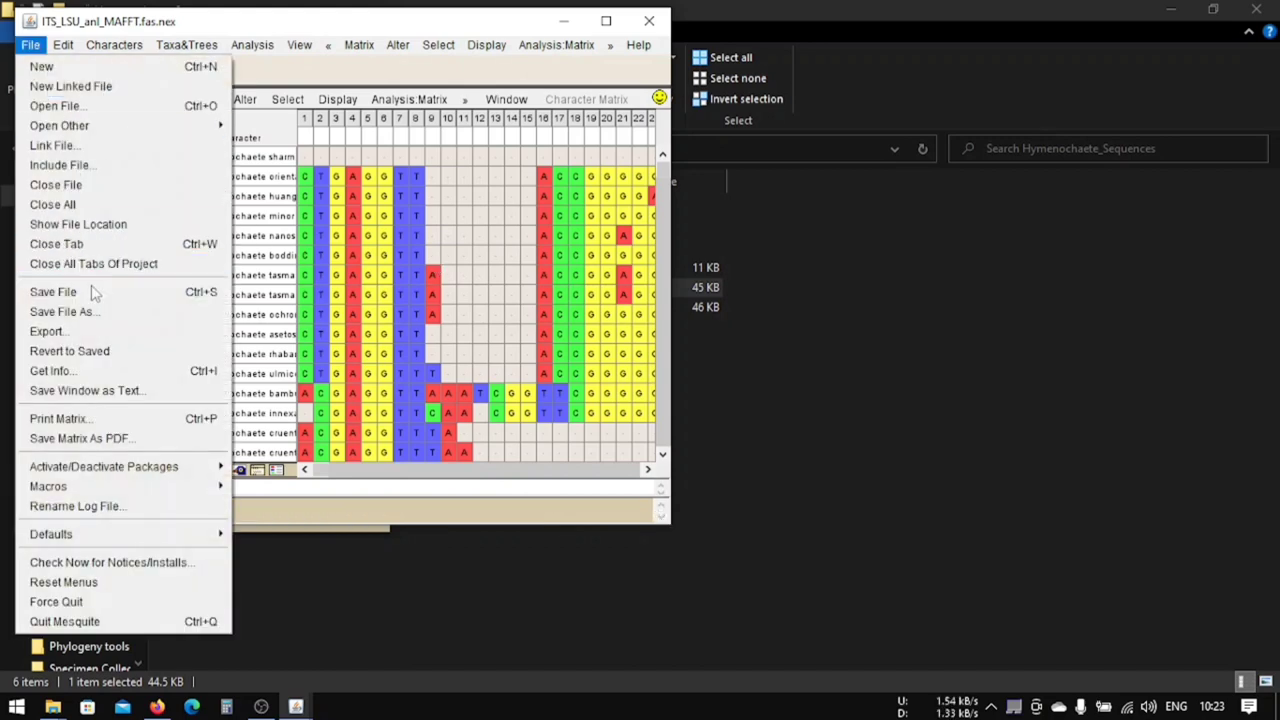
{"action": "left_click", "coordinate": [30, 331]}
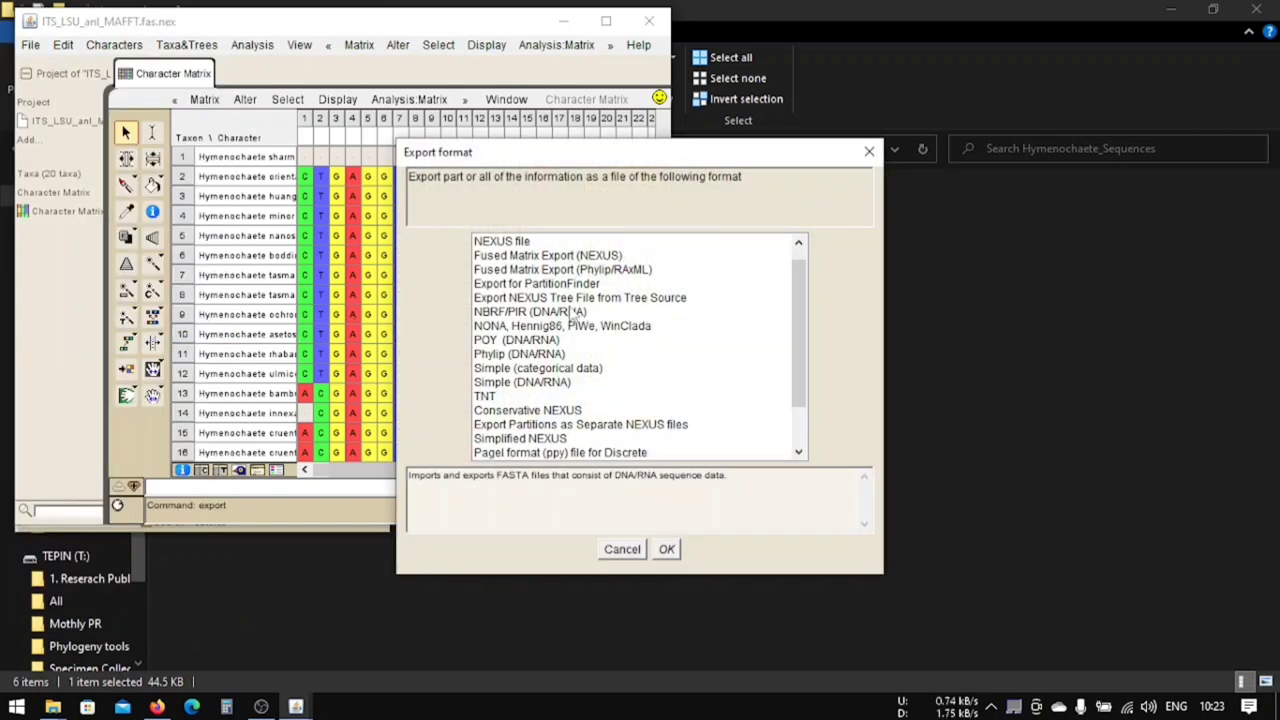
{"action": "left_click", "coordinate": [508, 370]}
{"action": "left_click", "coordinate": [504, 356]}
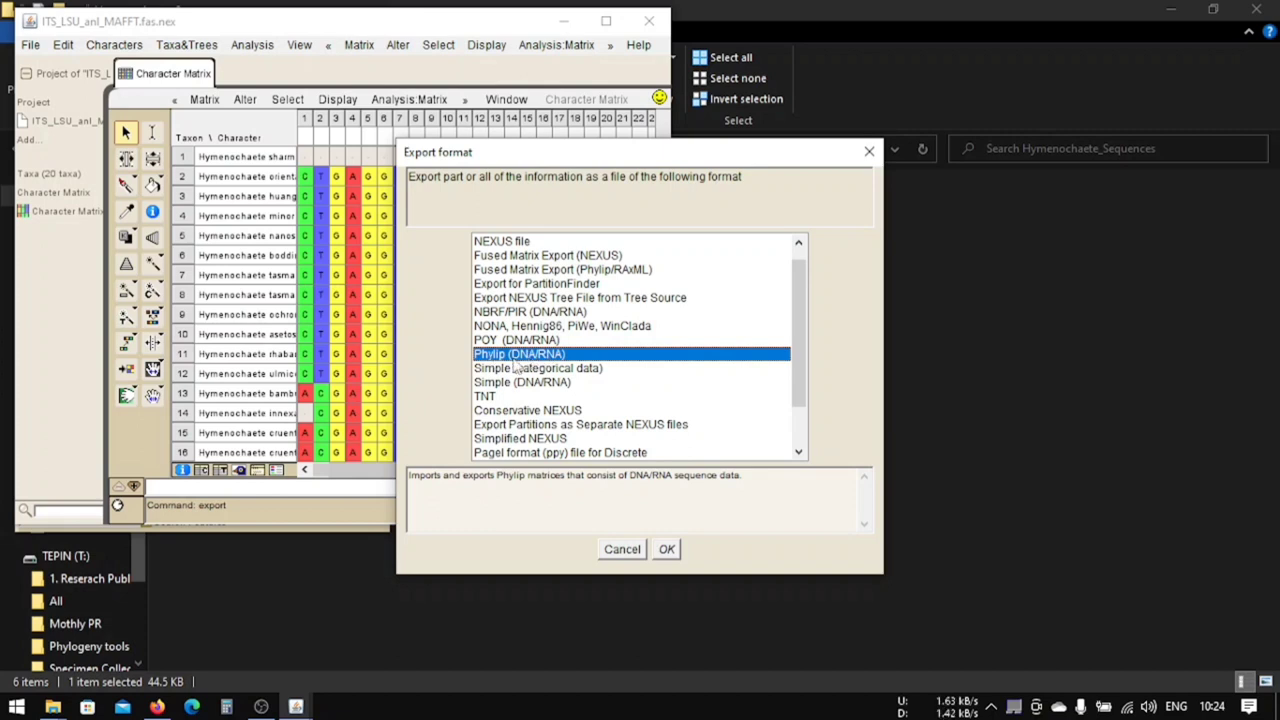
Step: Confirm the Phylip format and select the maximum taxon name length value
{"action": "scroll", "coordinate": [520, 366], "scroll_direction": "down", "scroll_amount": 1}
{"action": "scroll", "coordinate": [520, 366], "scroll_direction": "up", "scroll_amount": 2}
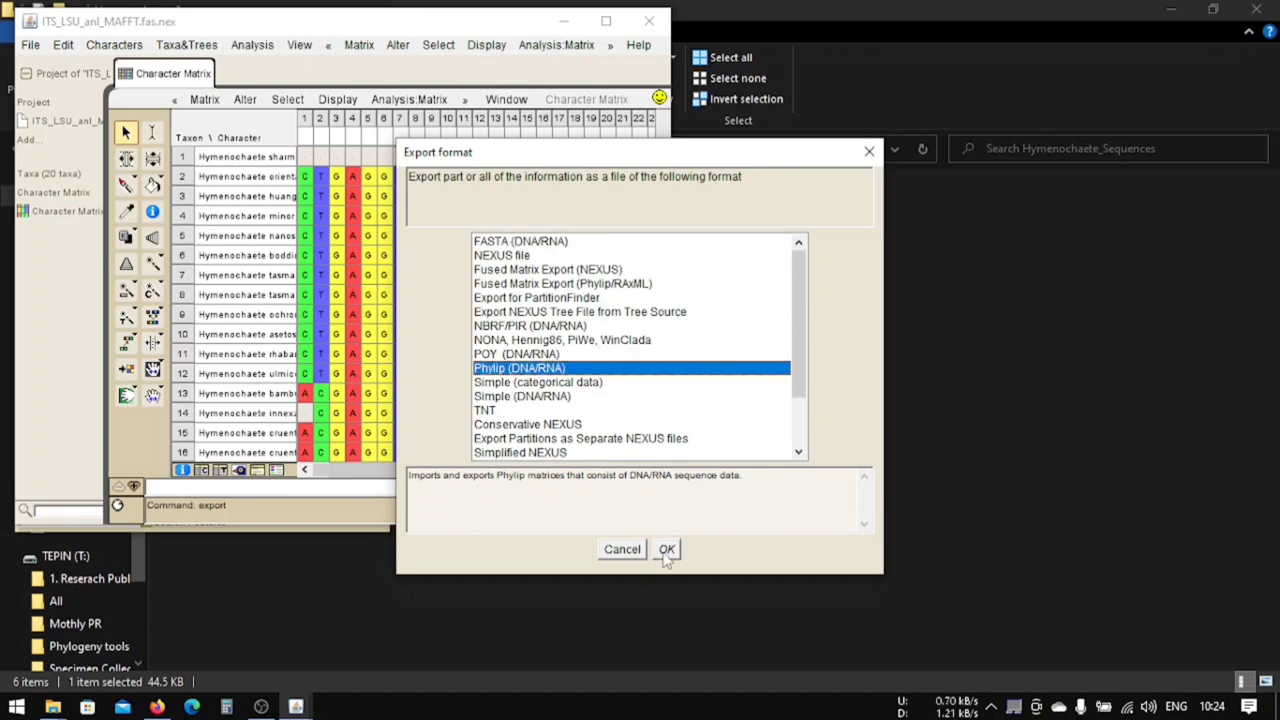
{"action": "scroll", "coordinate": [664, 549], "scroll_direction": "down", "scroll_amount": 2}
{"action": "left_click", "coordinate": [665, 548]}
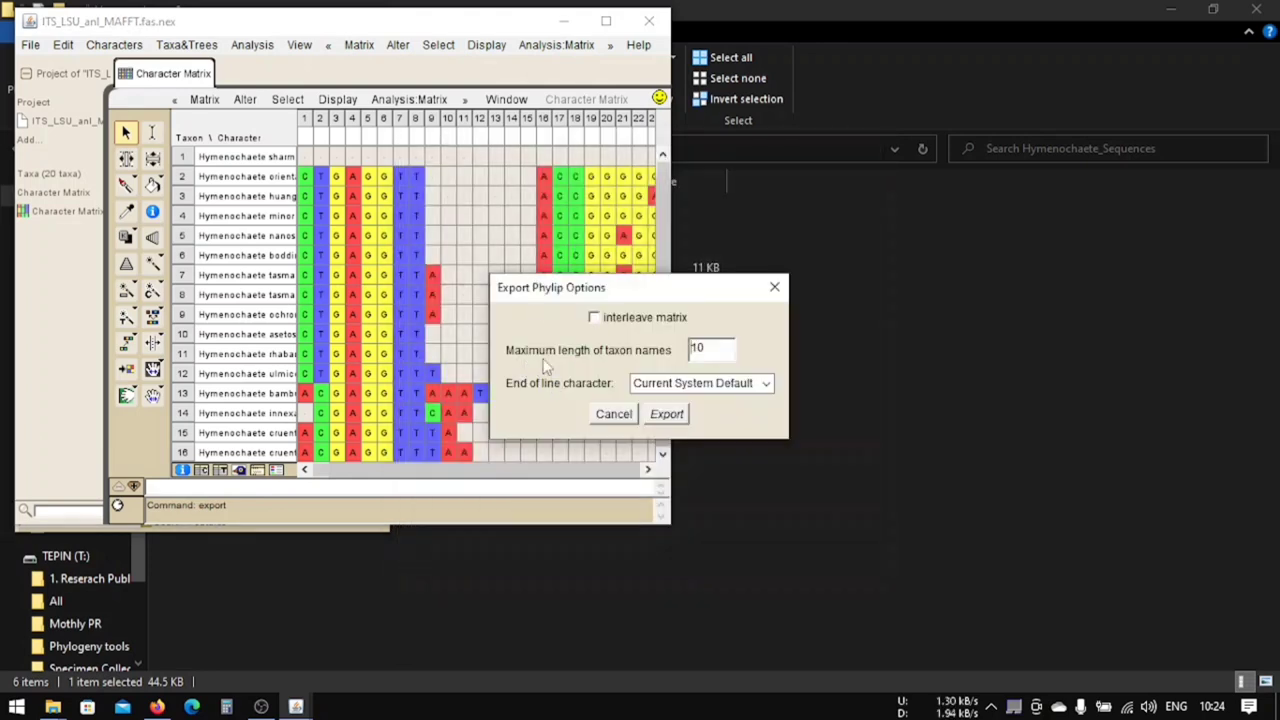
{"action": "double_click", "coordinate": [716, 350]}
Step: Open ITS_LSU_anl_MAFFT.fas in BioEdit from the Hymenochaete_Sequences folder
{"action": "left_click", "coordinate": [415, 593]}
{"action": "right_click", "coordinate": [252, 285]}
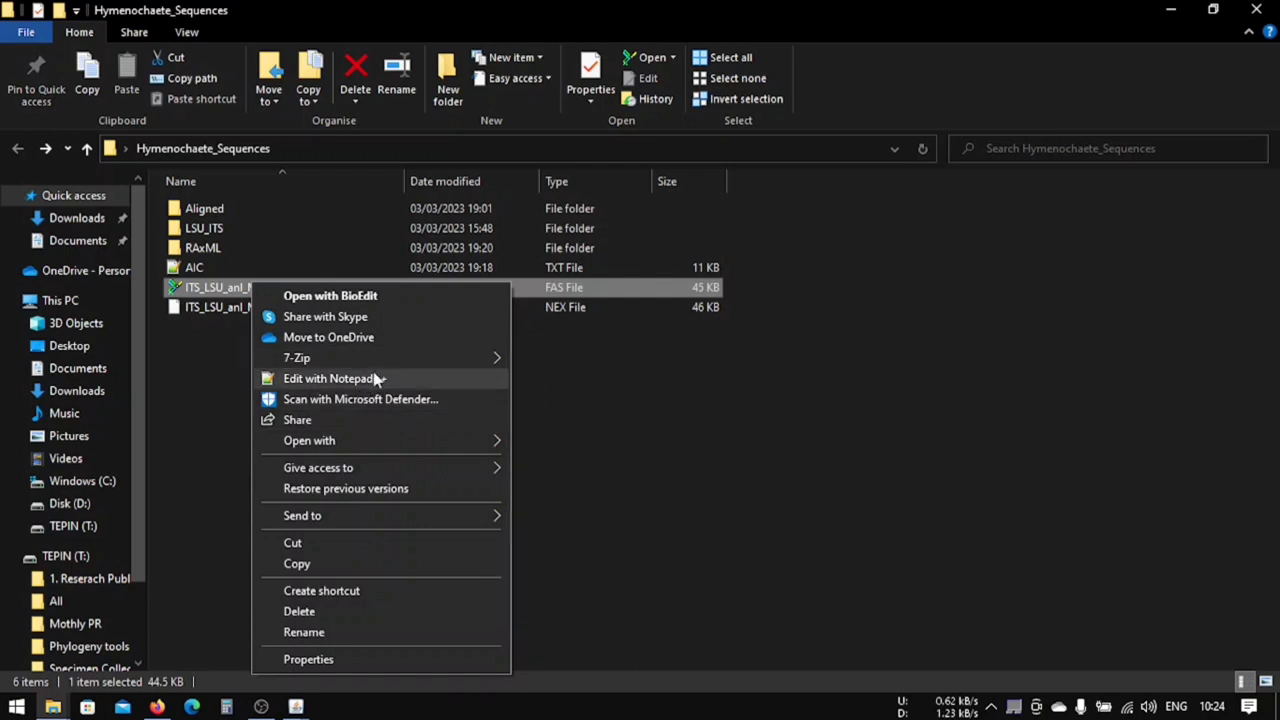
{"action": "mouse_move", "coordinate": [509, 442]}
{"action": "left_click", "coordinate": [596, 465]}
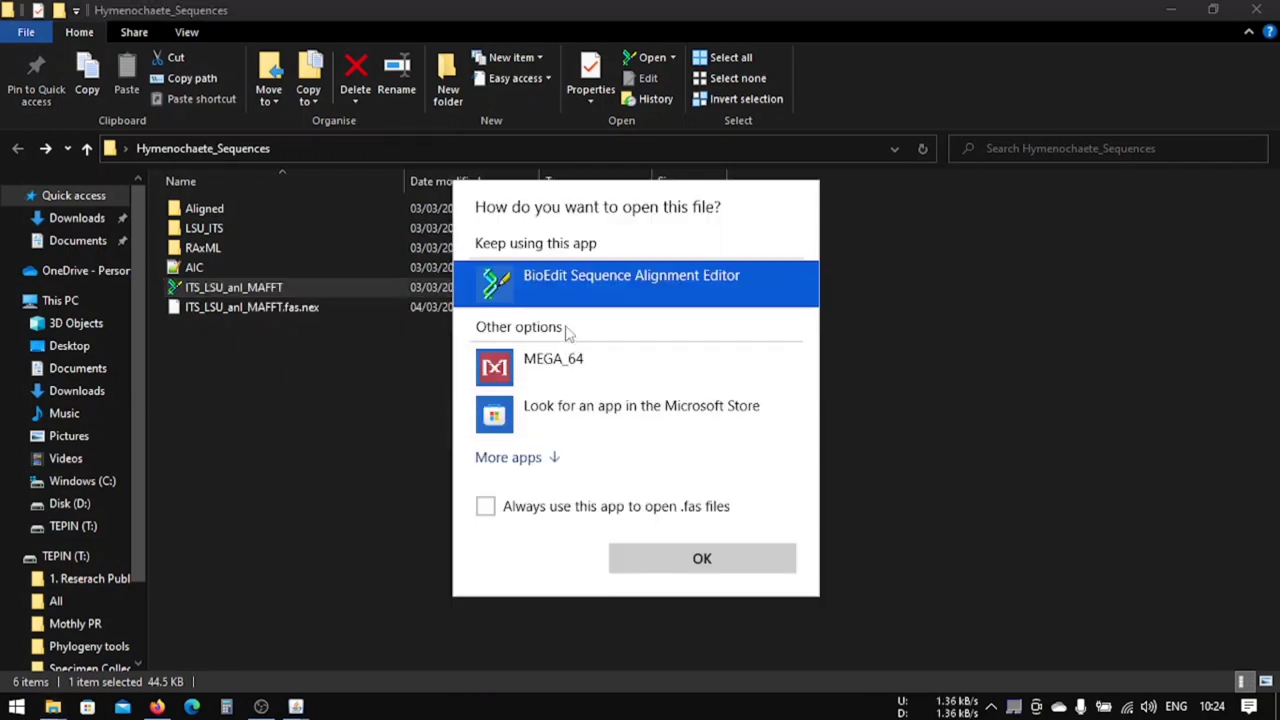
{"action": "left_click", "coordinate": [686, 562]}
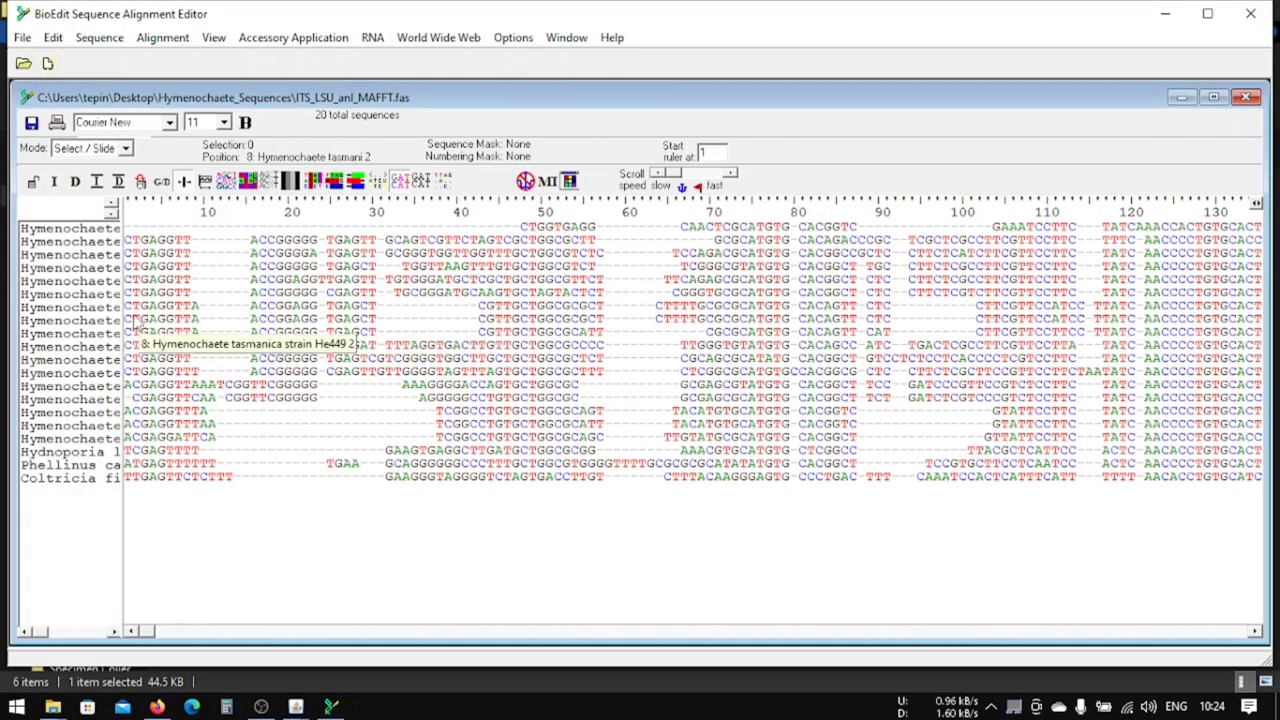
Step: Widen BioEdit's name column to read full sequence names like Phellinus castanopsidis
{"action": "left_click_drag", "start_coordinate": [121, 312], "coordinate": [575, 312]}
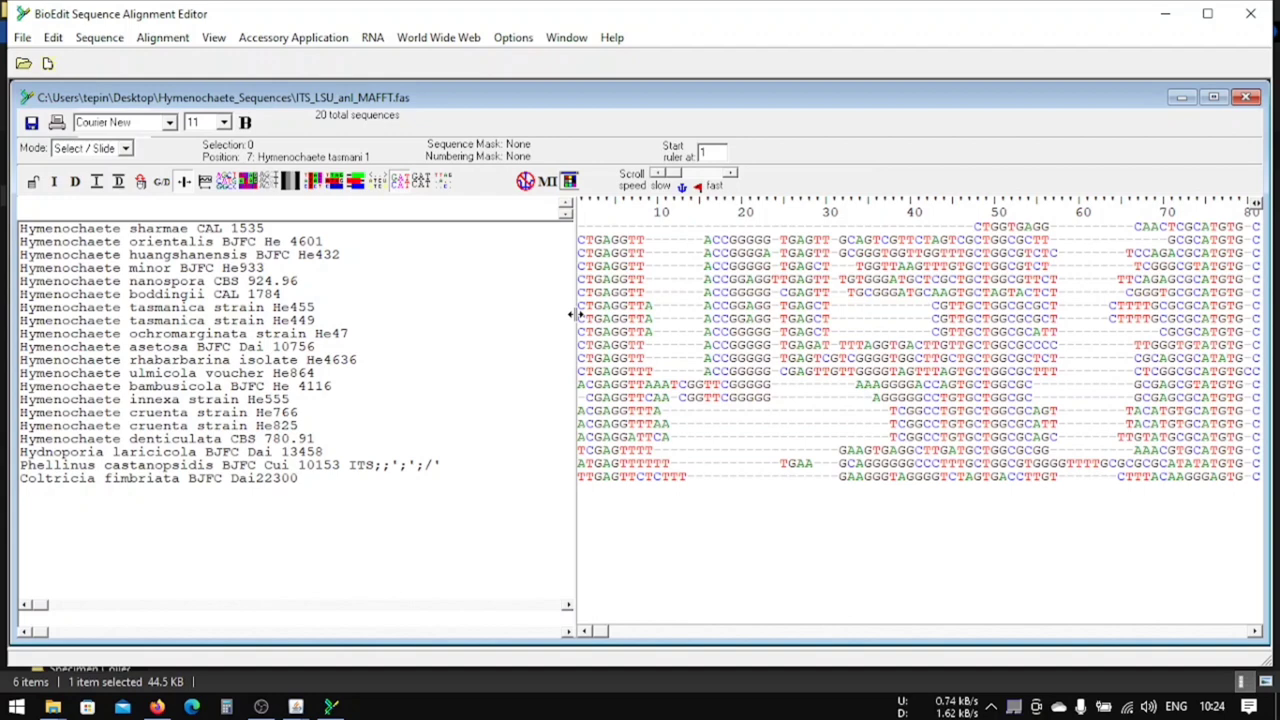
{"action": "left_click", "coordinate": [443, 469]}
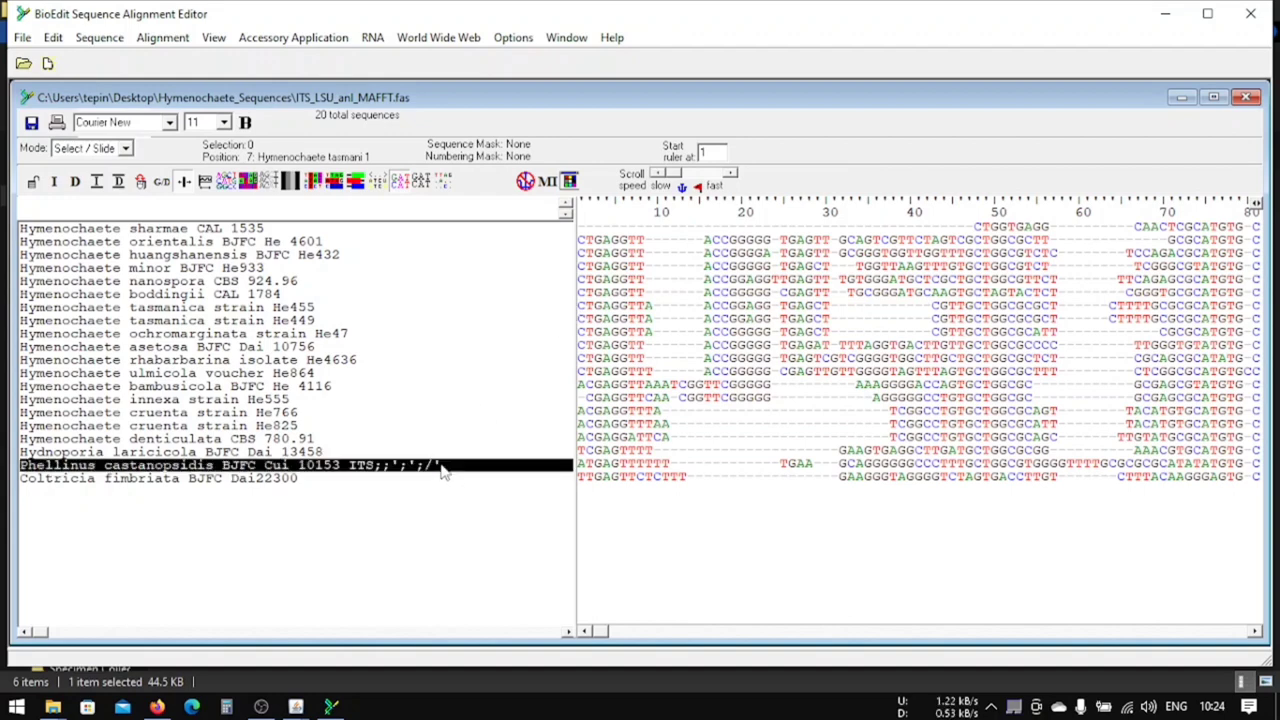
{"action": "left_click", "coordinate": [397, 492]}
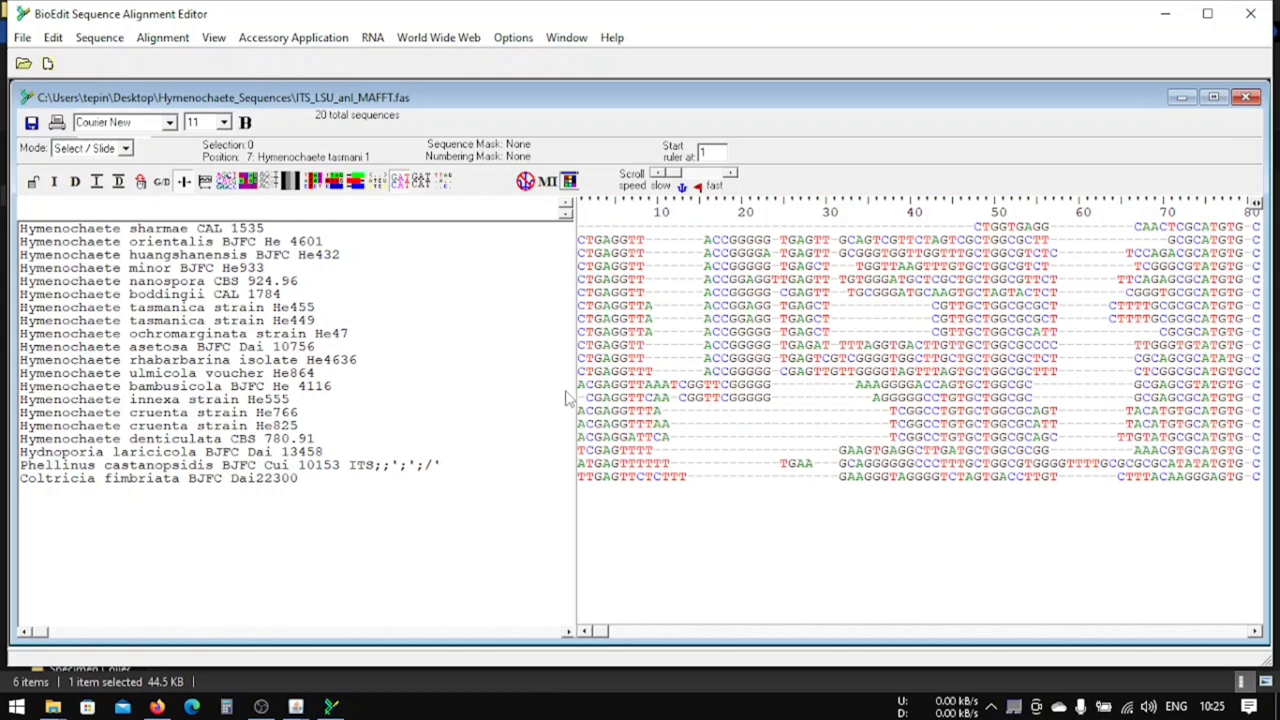
Step: Close BioEdit and enter 5 as the maximum taxon name length for the Phylip export
{"action": "left_click", "coordinate": [1250, 18]}
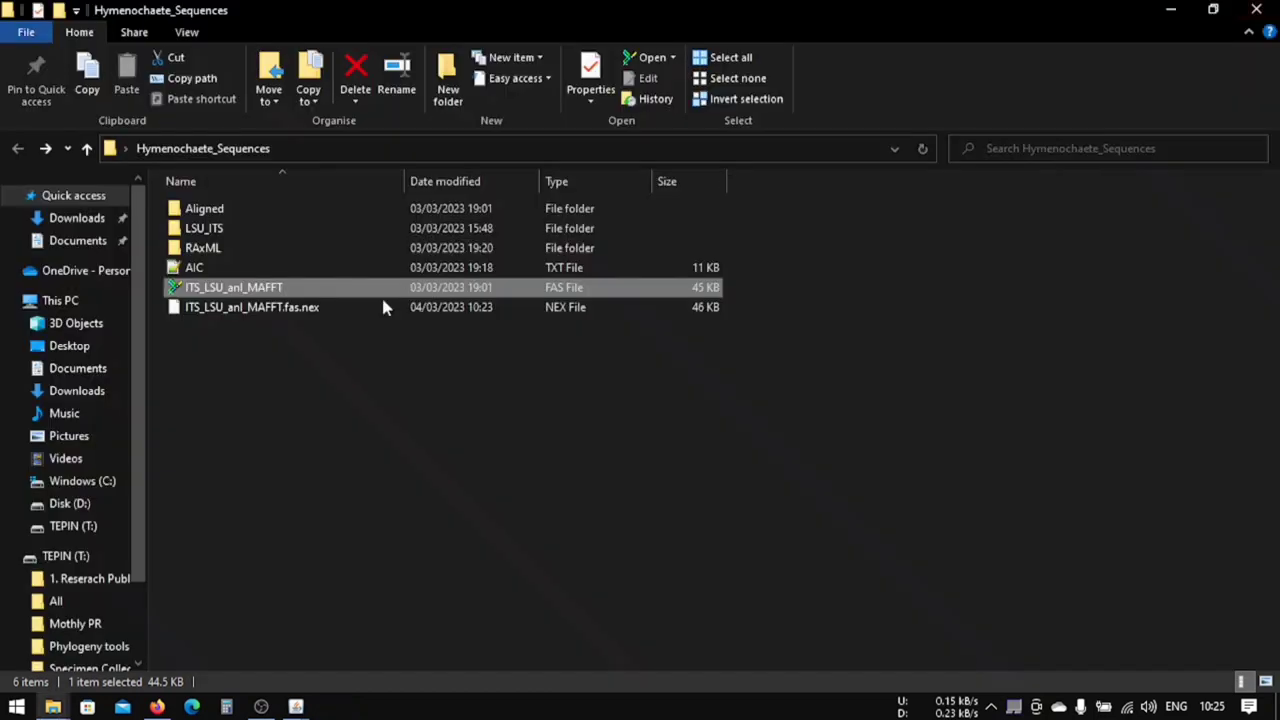
{"action": "mouse_move", "coordinate": [296, 706]}
{"action": "left_click", "coordinate": [249, 640]}
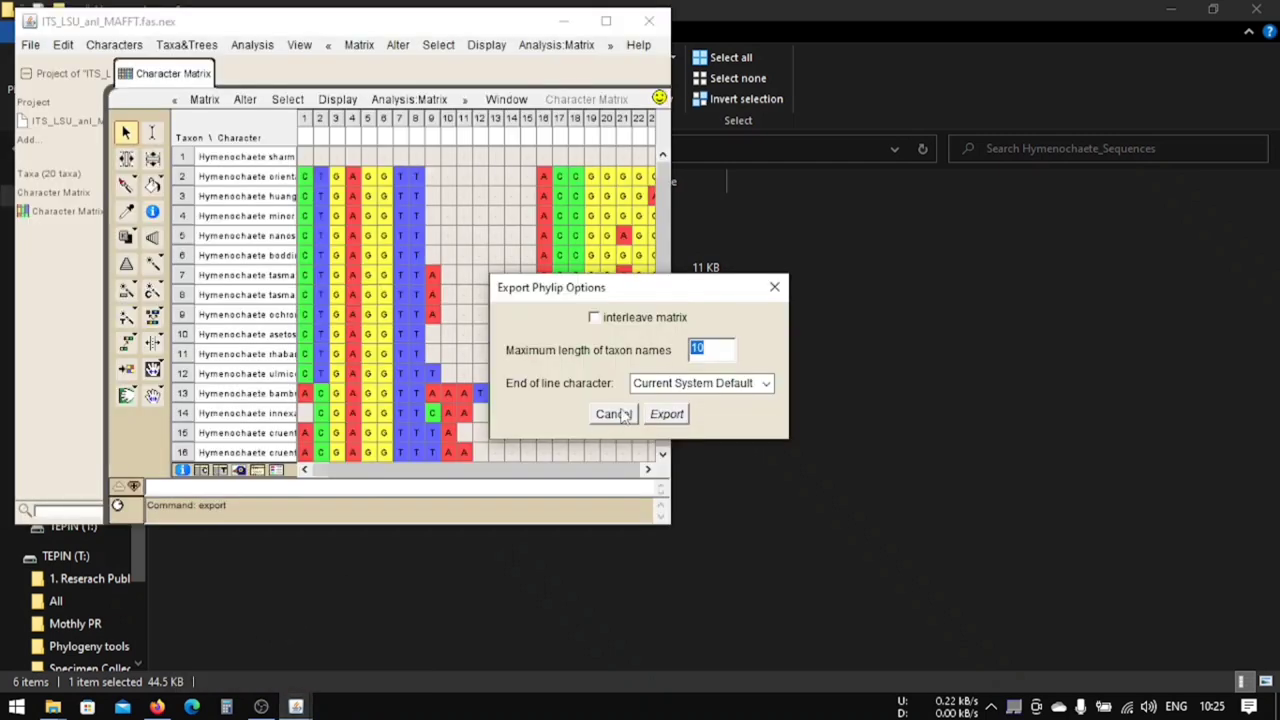
{"action": "type", "text": "5"}
{"action": "left_click", "coordinate": [667, 414]}
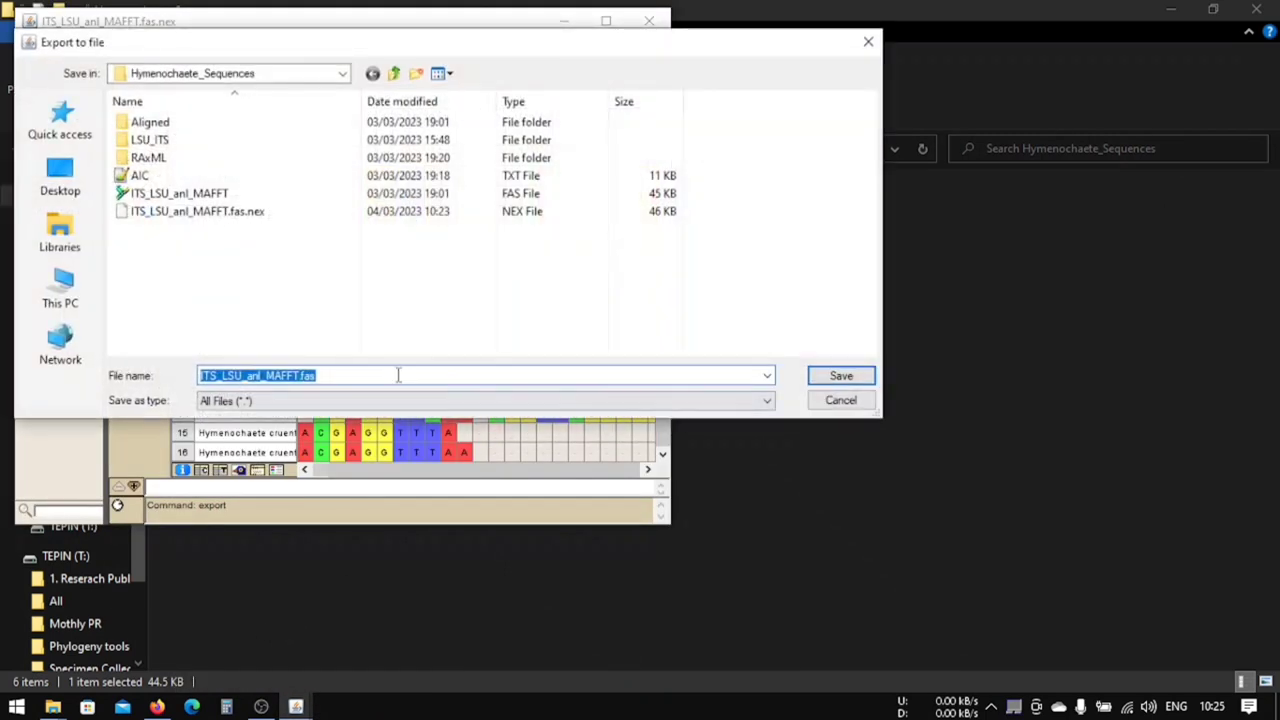
Step: Change the file extension to .phy and save as ITS_LSU_anl_MAFFT.phy
{"action": "left_click", "coordinate": [398, 375]}
{"action": "left_click_drag", "start_coordinate": [303, 375], "coordinate": [366, 374]}
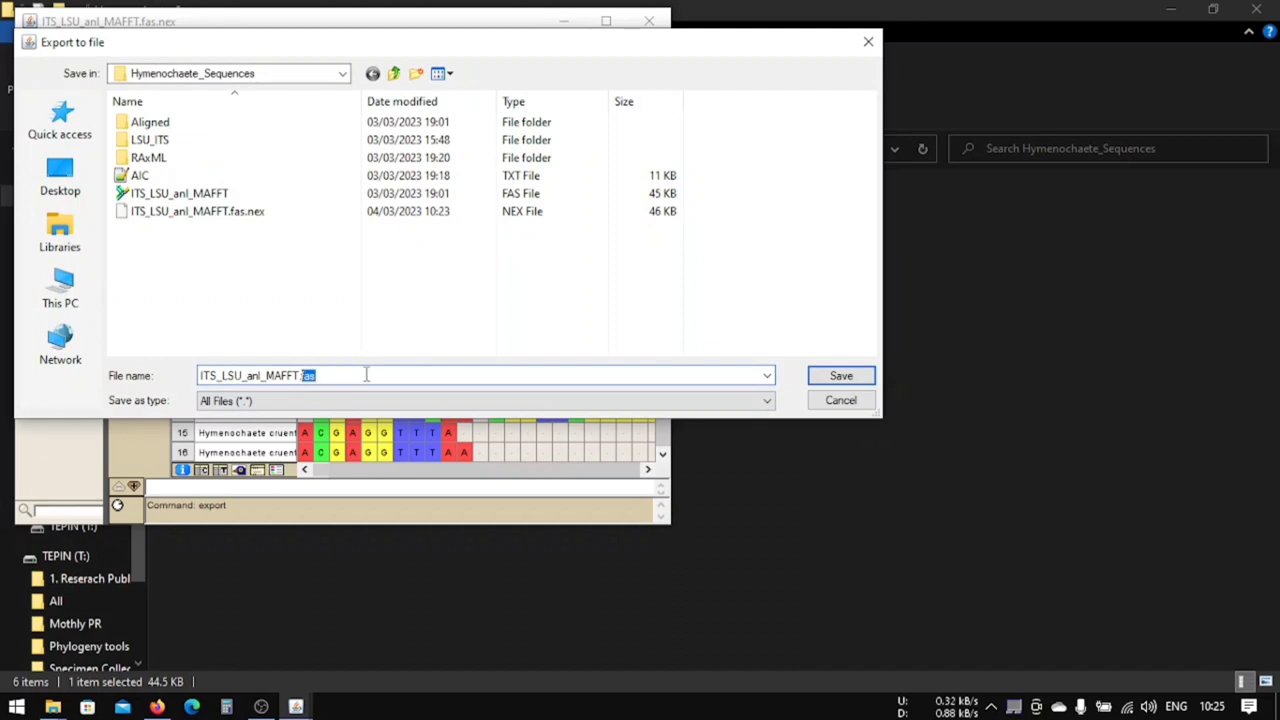
{"action": "type", "text": "phy"}
{"action": "double_click", "coordinate": [324, 374]}
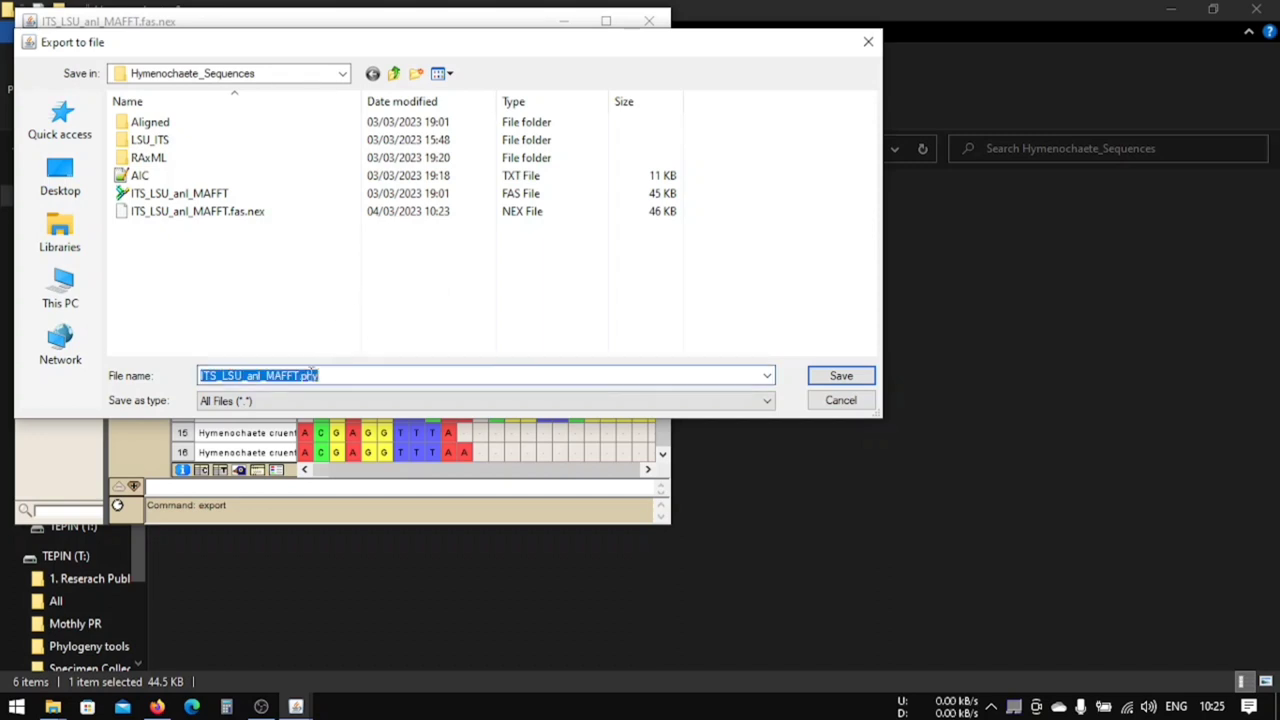
{"action": "left_click", "coordinate": [309, 375]}
{"action": "left_click", "coordinate": [835, 375]}
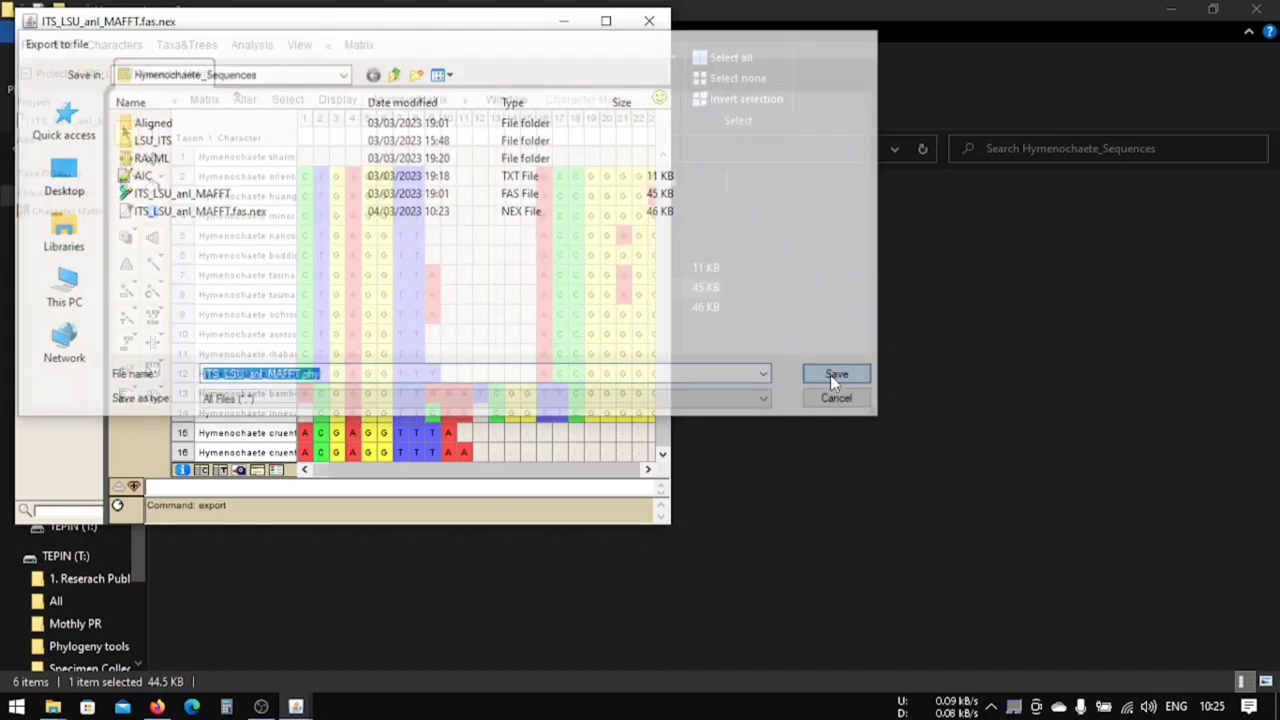
Step: Close Mesquite without saving and copy the ITS_LSU_anl_MAFFT PHY file
{"action": "left_click", "coordinate": [649, 20]}
{"action": "left_click", "coordinate": [604, 412]}
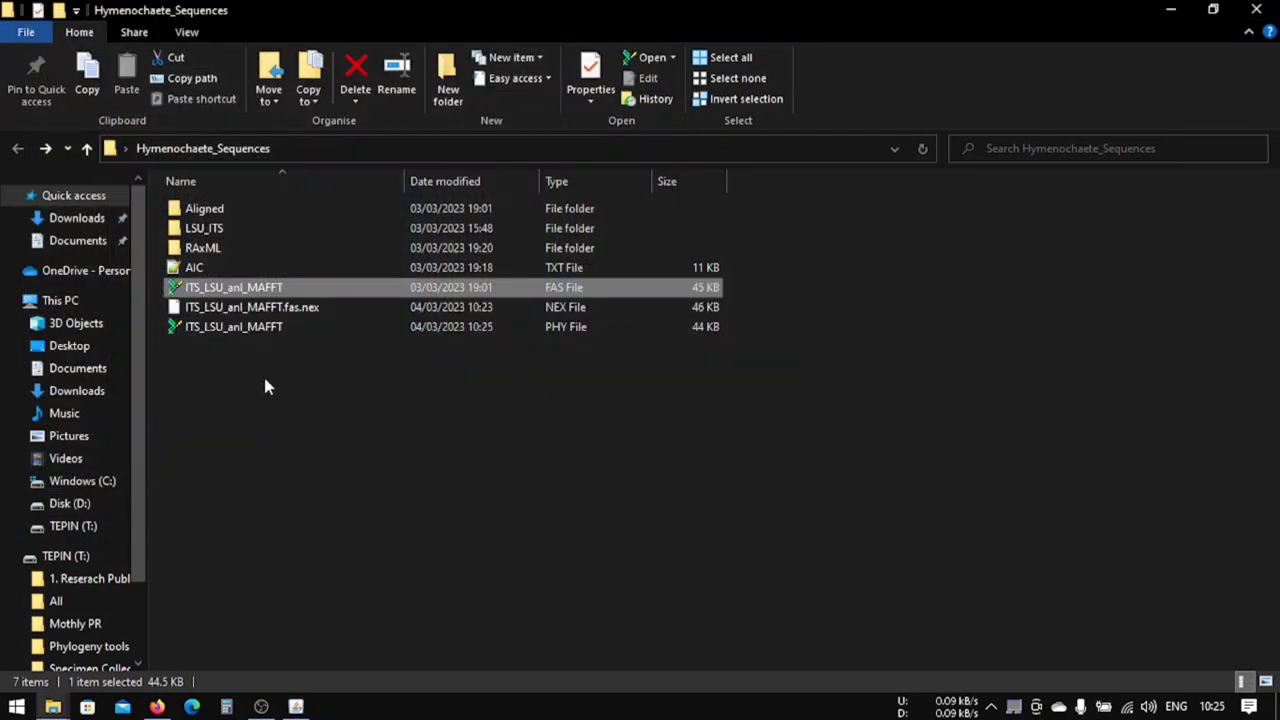
{"action": "left_click", "coordinate": [296, 328]}
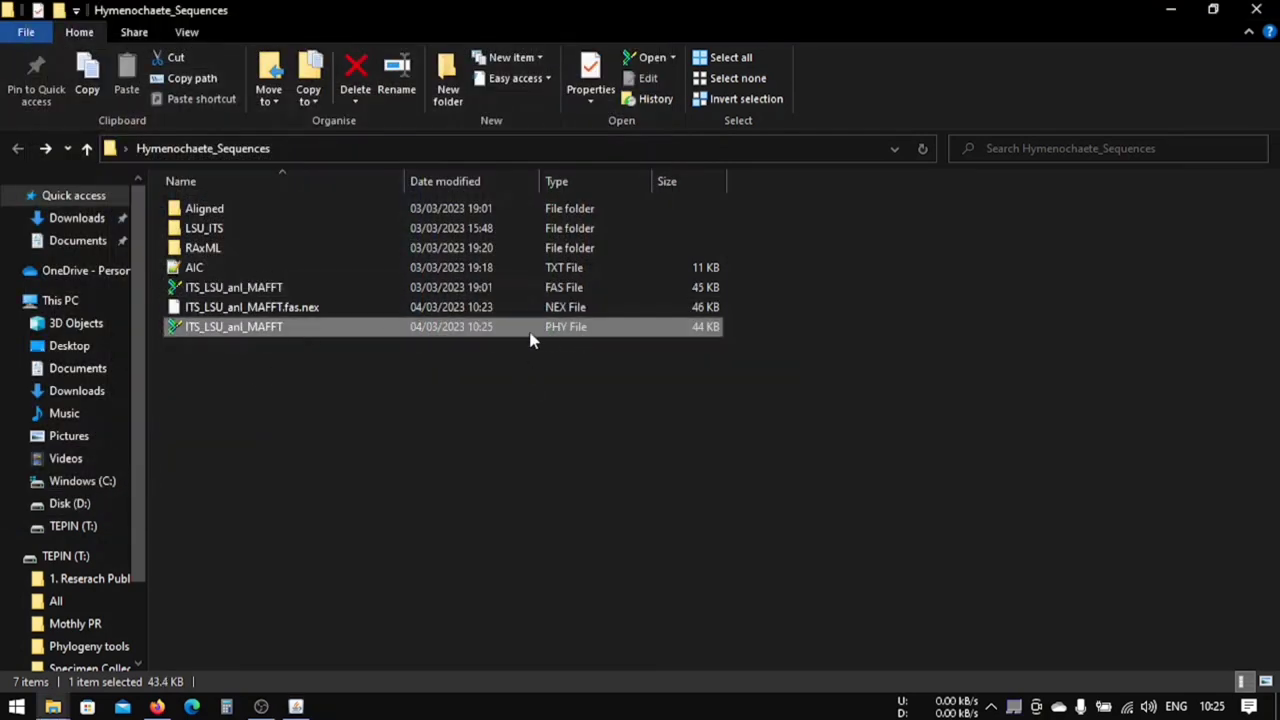
{"action": "right_click", "coordinate": [618, 337]}
{"action": "left_click", "coordinate": [688, 582]}
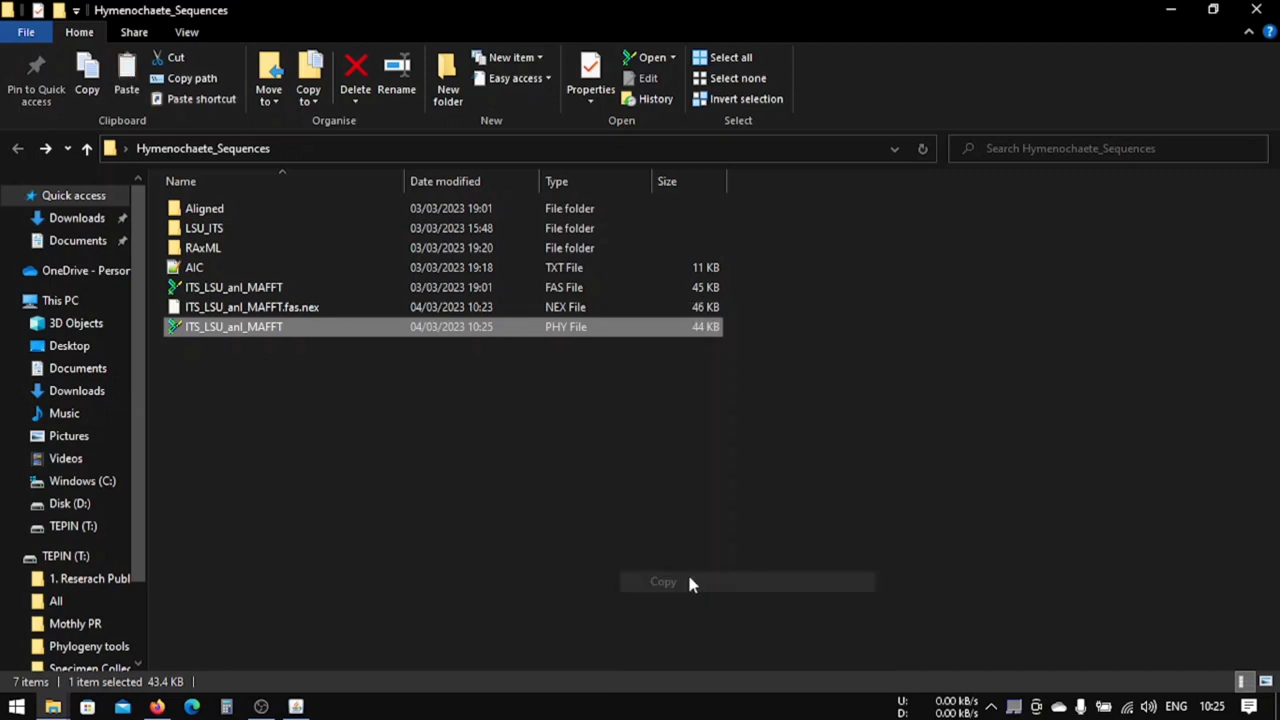
{"action": "right_click", "coordinate": [357, 327]}
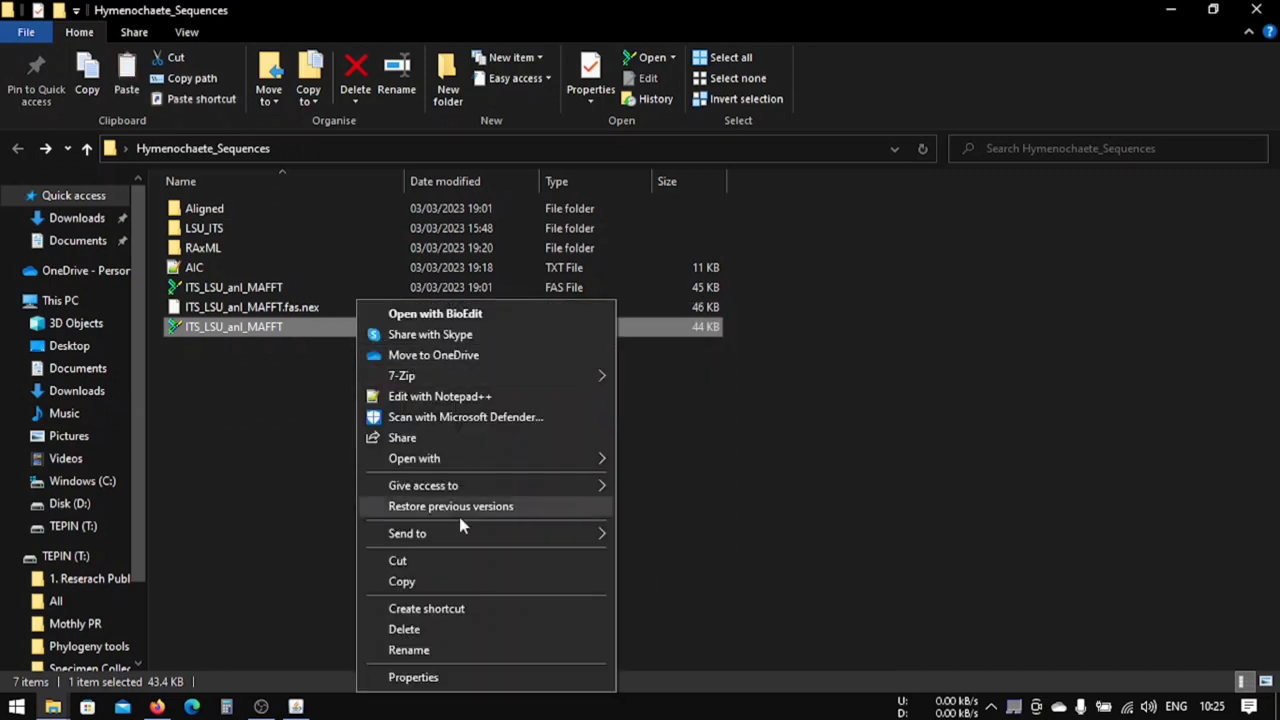
{"action": "left_click", "coordinate": [440, 582]}
Step: Paste the PHY file into the RAxML folder beside raxmlHPC
{"action": "double_click", "coordinate": [255, 247]}
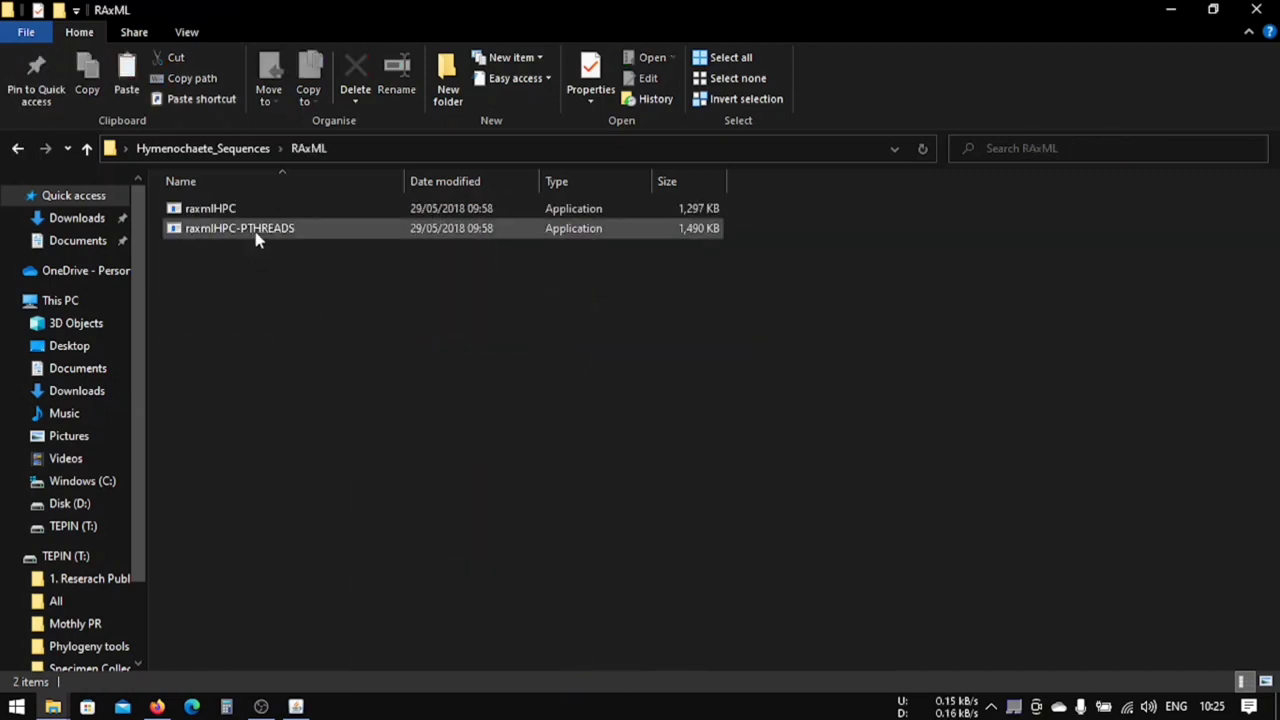
{"action": "right_click", "coordinate": [367, 410]}
{"action": "left_click", "coordinate": [434, 531]}
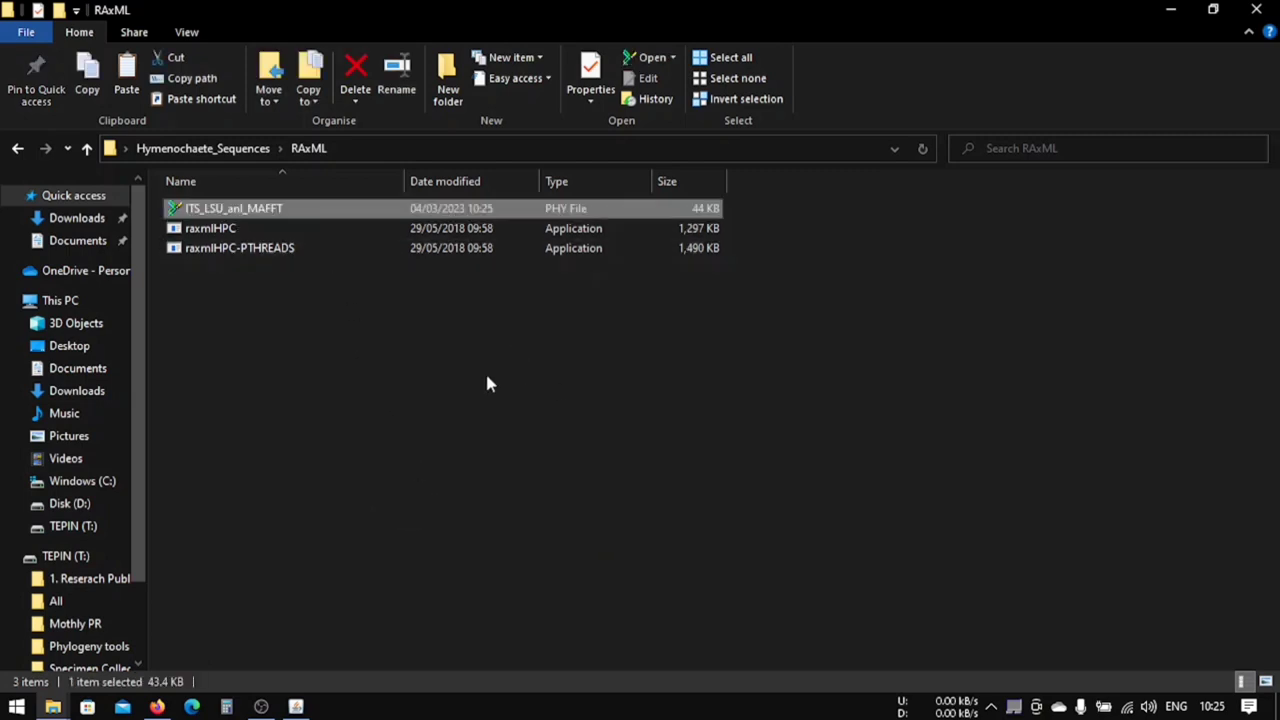
{"action": "left_click", "coordinate": [427, 205]}
{"action": "left_click", "coordinate": [367, 309]}
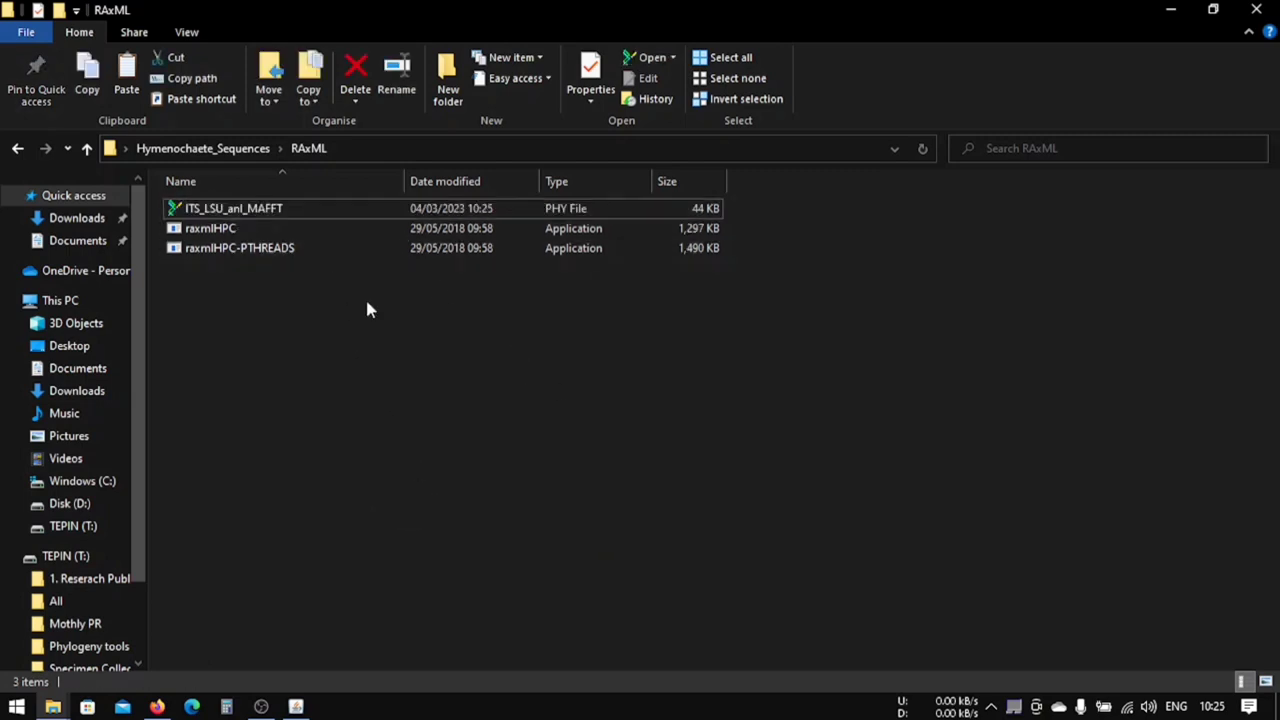
{"action": "right_click", "coordinate": [268, 300]}
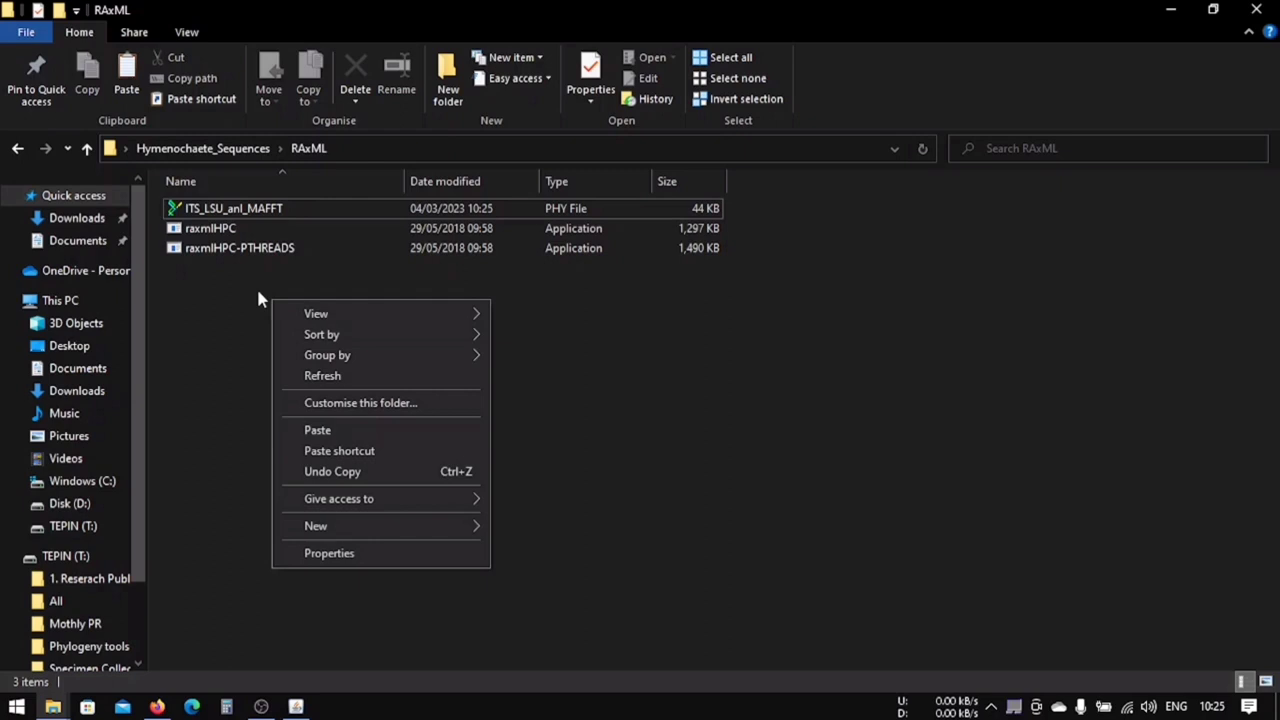